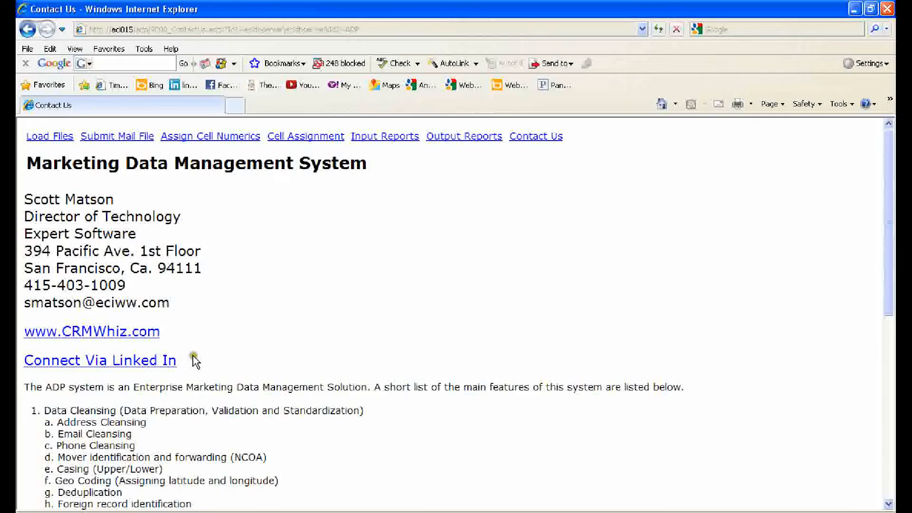
- Read through the ADP system's feature list and closing notes on the Contact Us page
{"action": "scroll", "coordinate": [195, 362], "scroll_direction": "down", "scroll_amount": 5}
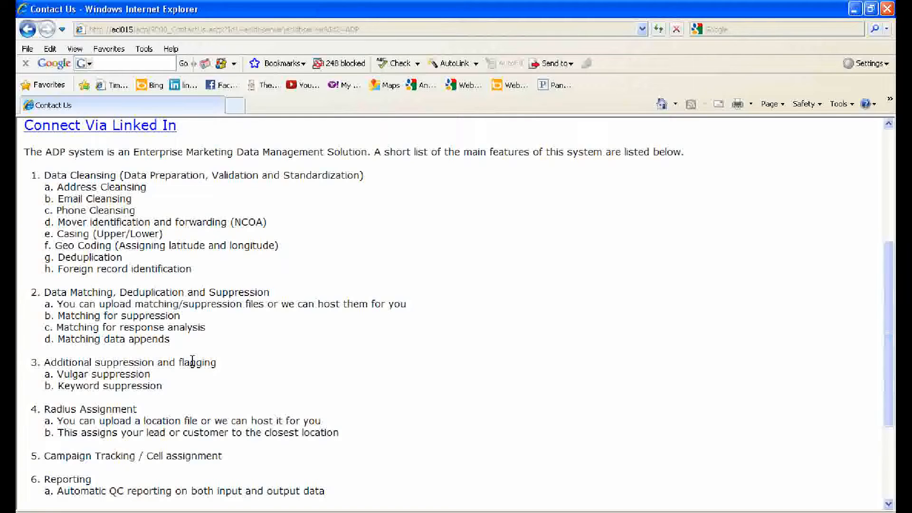
{"action": "scroll", "coordinate": [152, 393], "scroll_direction": "down", "scroll_amount": 2}
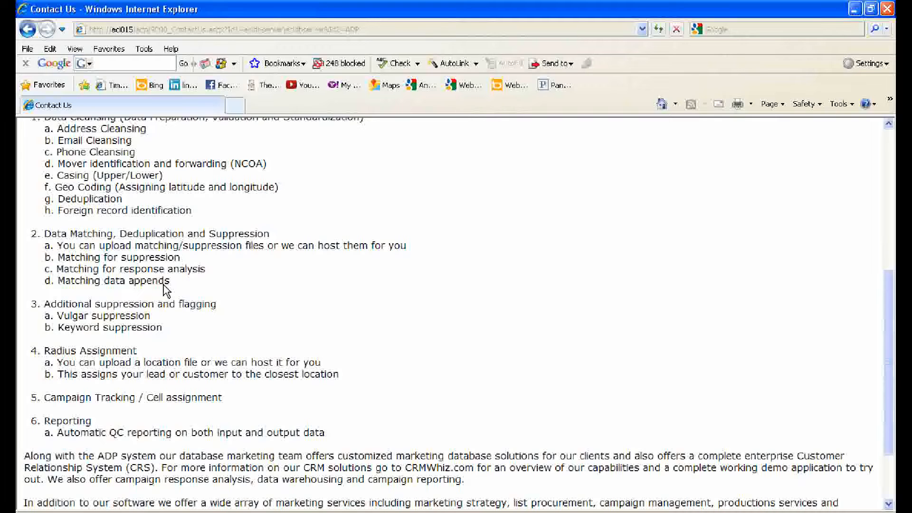
{"action": "scroll", "coordinate": [164, 290], "scroll_direction": "down", "scroll_amount": 3}
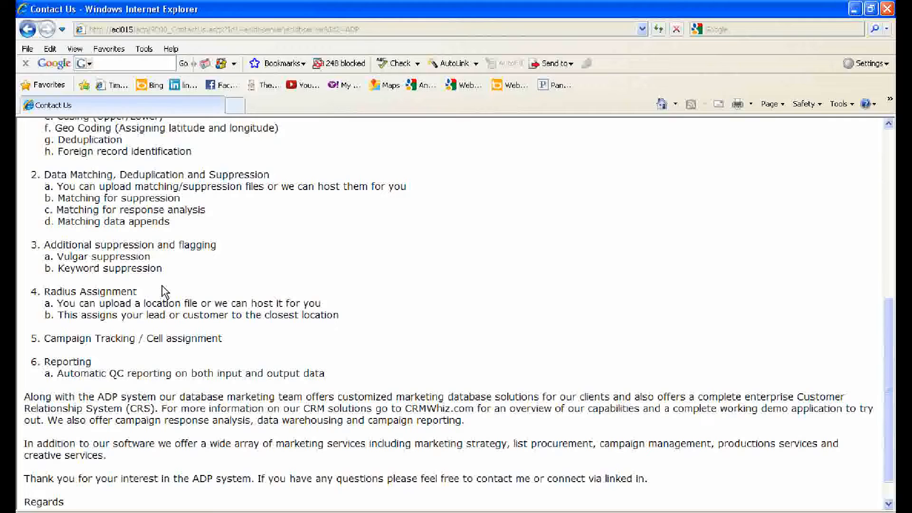
{"action": "scroll", "coordinate": [164, 291], "scroll_direction": "down", "scroll_amount": 2}
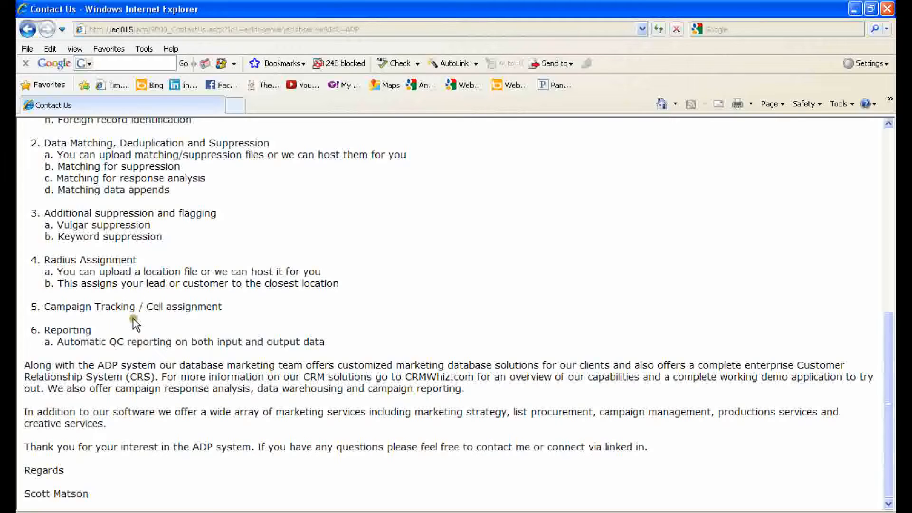
{"action": "left_click", "coordinate": [145, 283]}
- Go to the Load Files page, upload addr1_tab.txt from the Test Data folder as a mail file, and finish without mapping any columns
{"action": "scroll", "coordinate": [195, 317], "scroll_direction": "up", "scroll_amount": 8}
{"action": "left_click", "coordinate": [57, 137]}
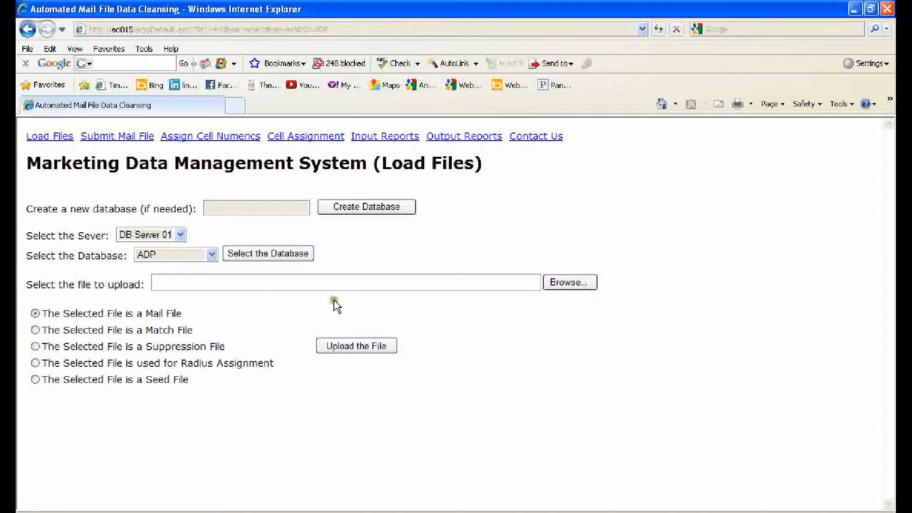
{"action": "left_click", "coordinate": [569, 282]}
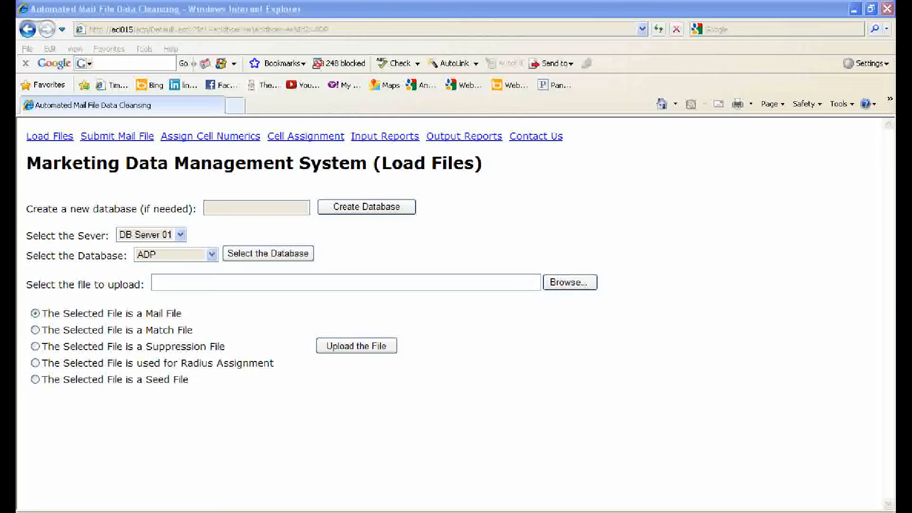
{"action": "left_click_drag", "start_coordinate": [748, 18], "coordinate": [308, 38]}
{"action": "left_click", "coordinate": [190, 82]}
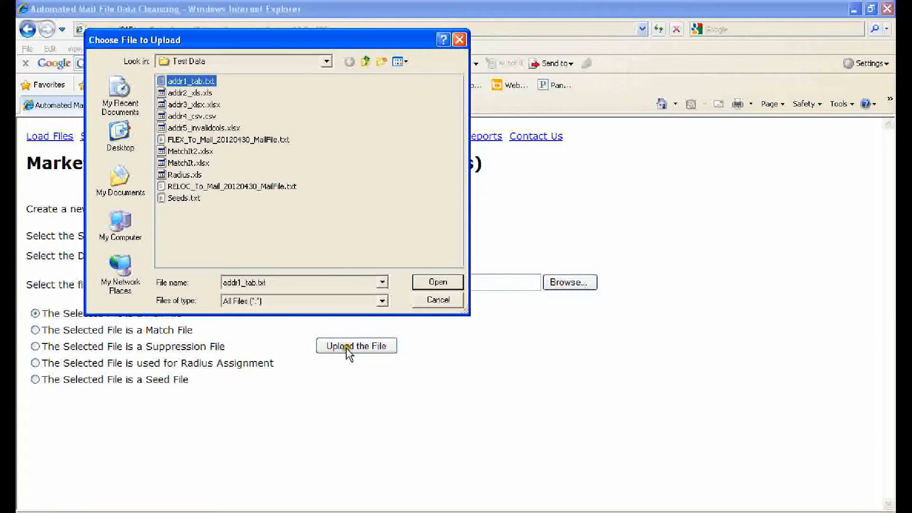
{"action": "left_click", "coordinate": [453, 283]}
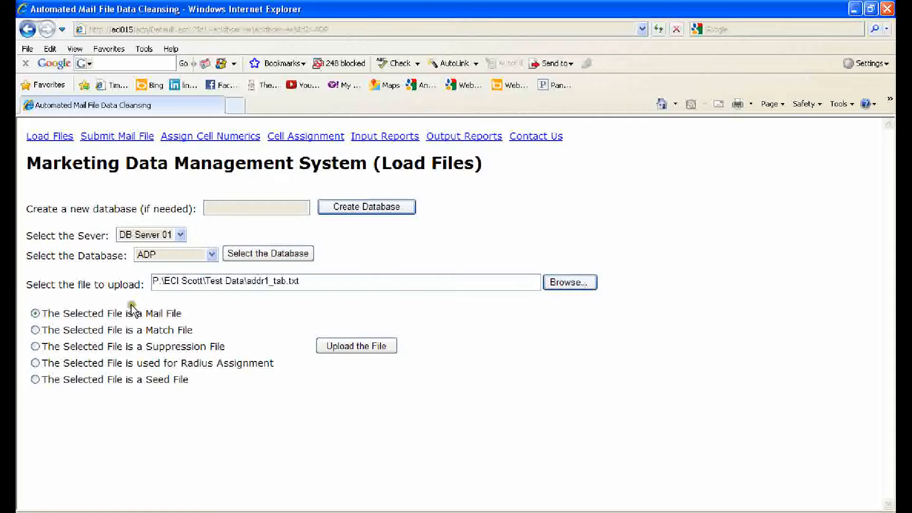
{"action": "left_click", "coordinate": [338, 345]}
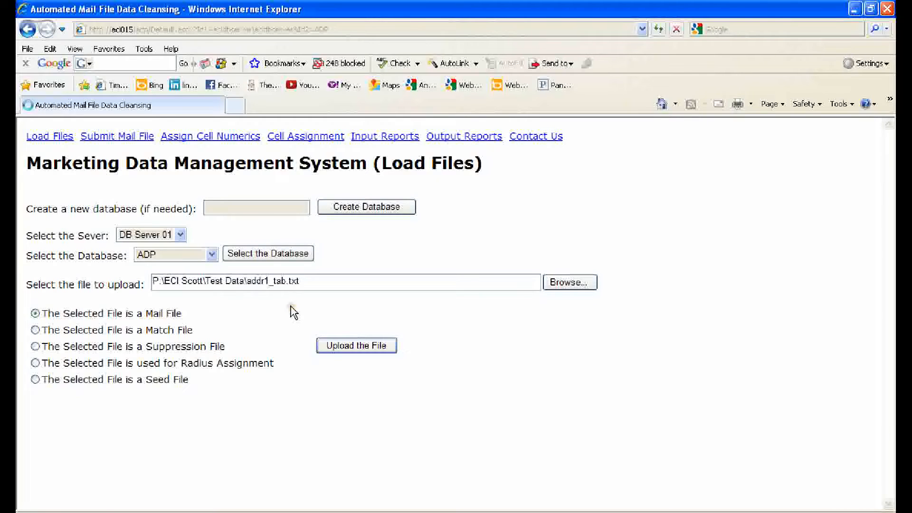
{"action": "scroll", "coordinate": [294, 313], "scroll_direction": "down", "scroll_amount": 3}
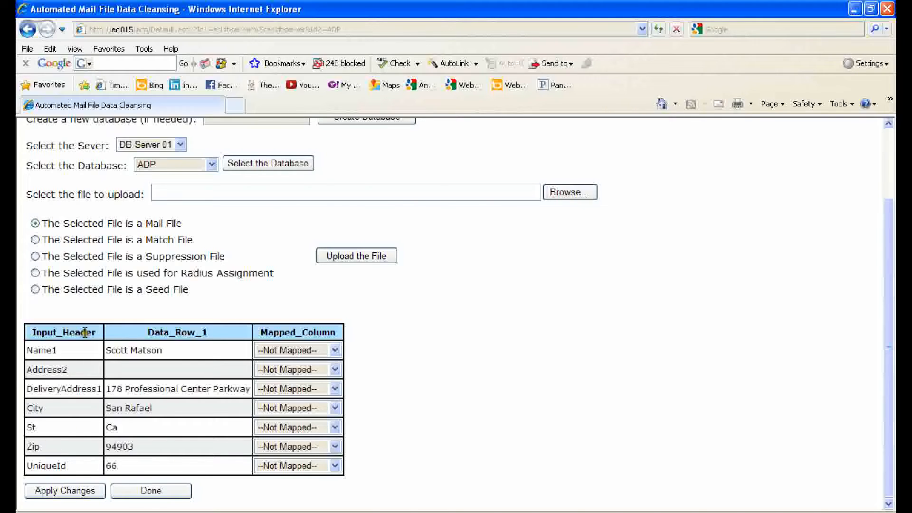
{"action": "left_click", "coordinate": [139, 490]}
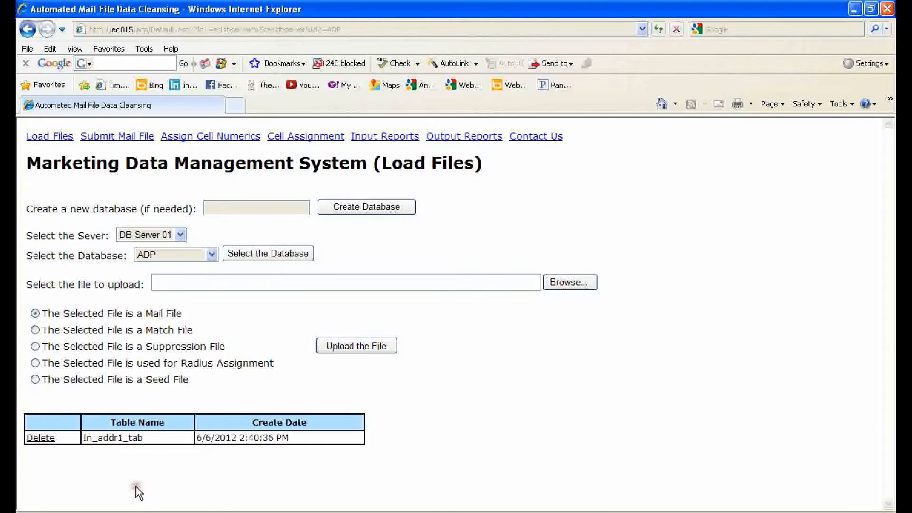
- Upload addr5_invalidcols.xlsx from the Test Data folder as a mail file
{"action": "left_click", "coordinate": [563, 284]}
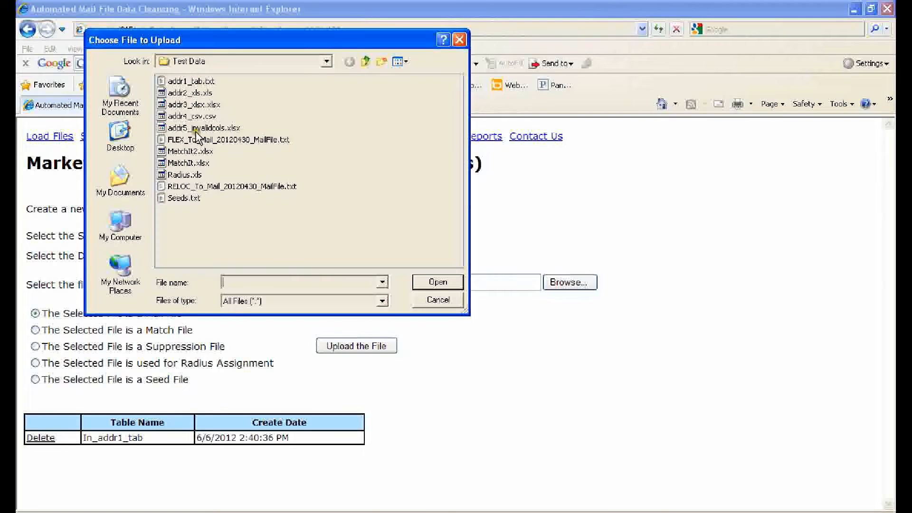
{"action": "left_click", "coordinate": [195, 129]}
{"action": "left_click", "coordinate": [425, 282]}
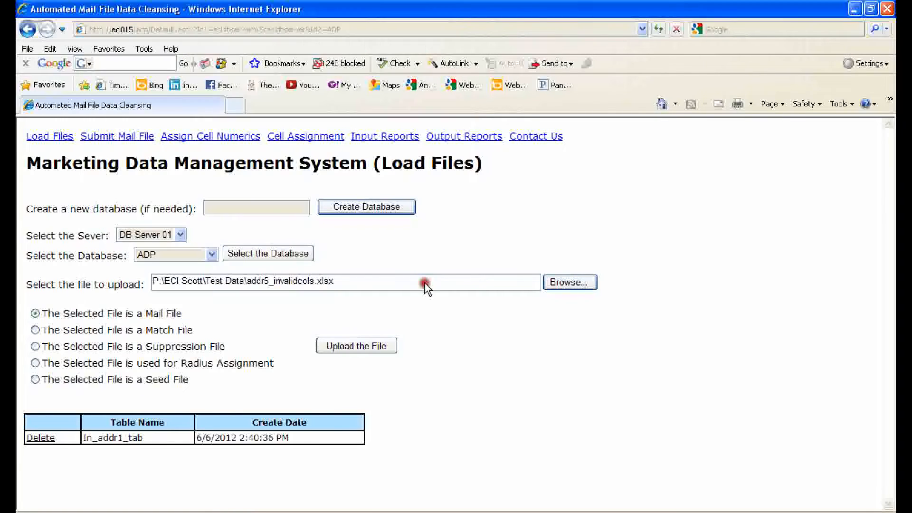
{"action": "left_click", "coordinate": [367, 346]}
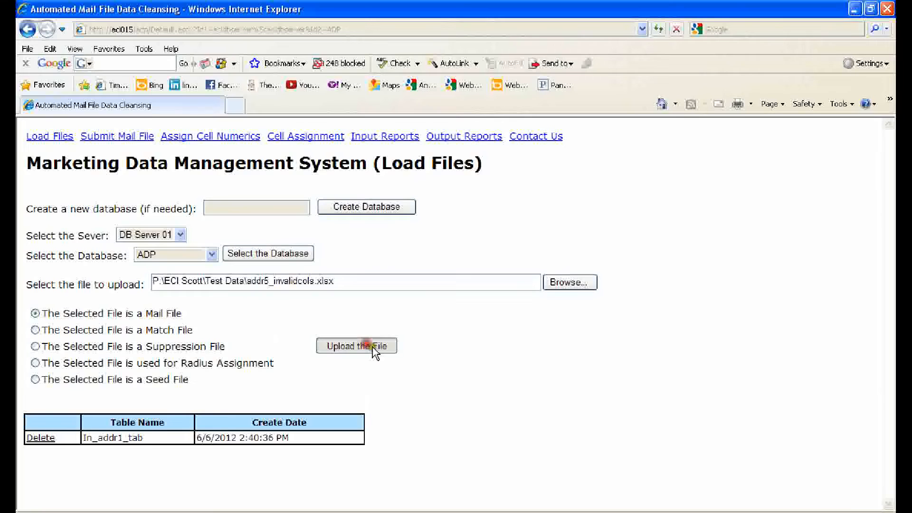
- Map the input header Name1x to Name1, Address2x to Address2, and DeliveryAddress1x to DeliveryAddress1
{"action": "scroll", "coordinate": [465, 311], "scroll_direction": "down", "scroll_amount": 5}
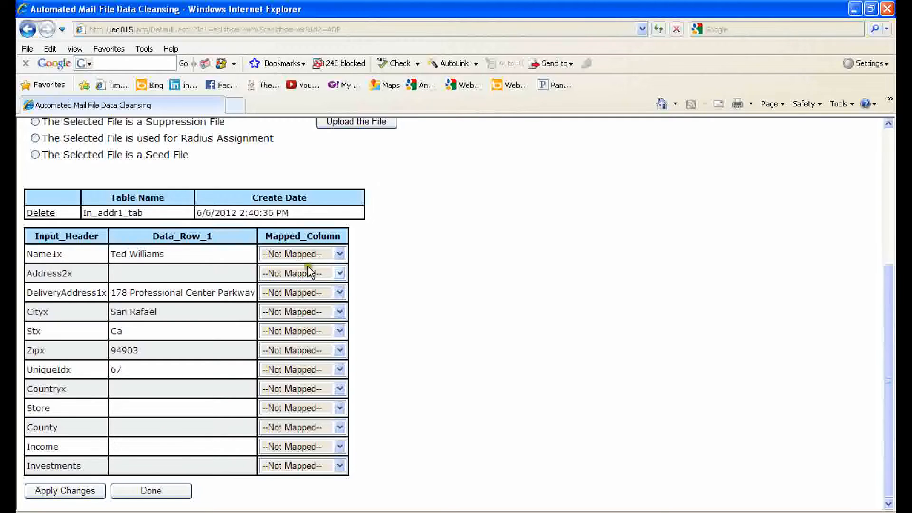
{"action": "left_click", "coordinate": [340, 254]}
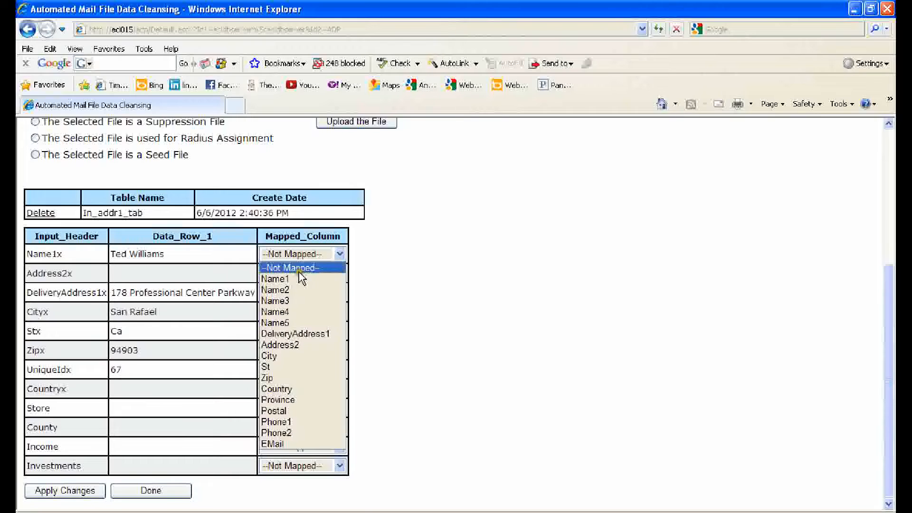
{"action": "left_click", "coordinate": [286, 279]}
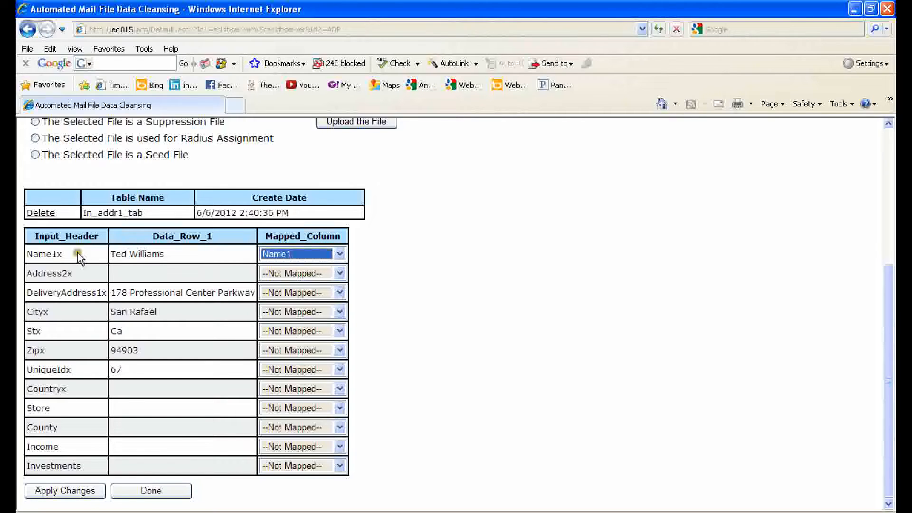
{"action": "left_click", "coordinate": [338, 274]}
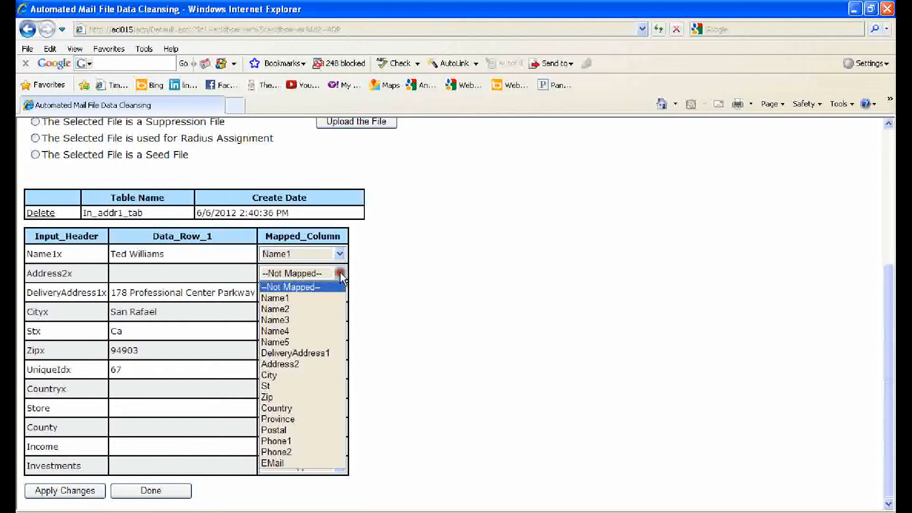
{"action": "left_click", "coordinate": [298, 365]}
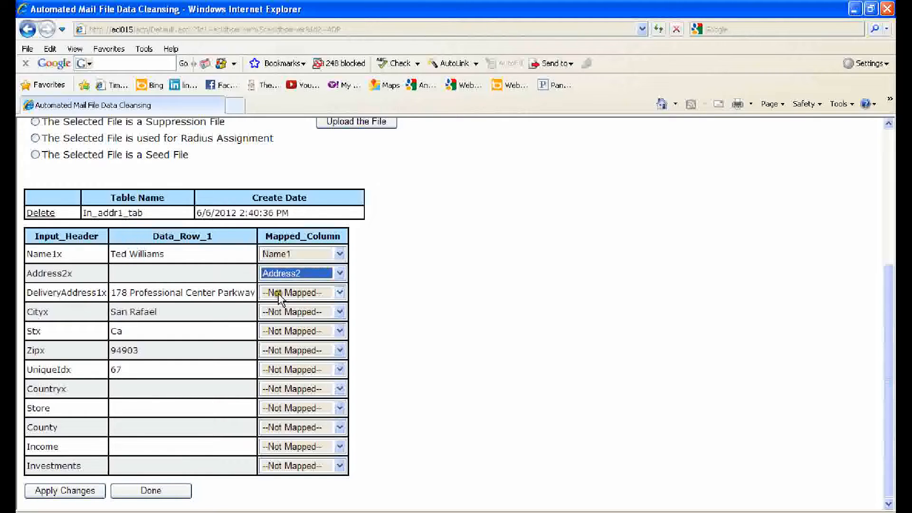
{"action": "left_click", "coordinate": [339, 293]}
{"action": "left_click", "coordinate": [293, 373]}
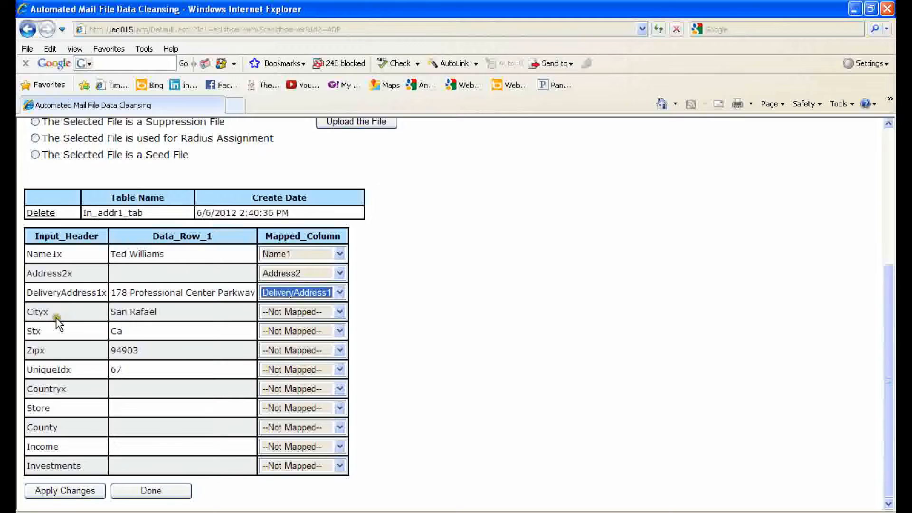
- Map the input header Cityx to City, Stx to St, Zipx to Zip, and Countryx to Country
{"action": "left_click", "coordinate": [340, 311]}
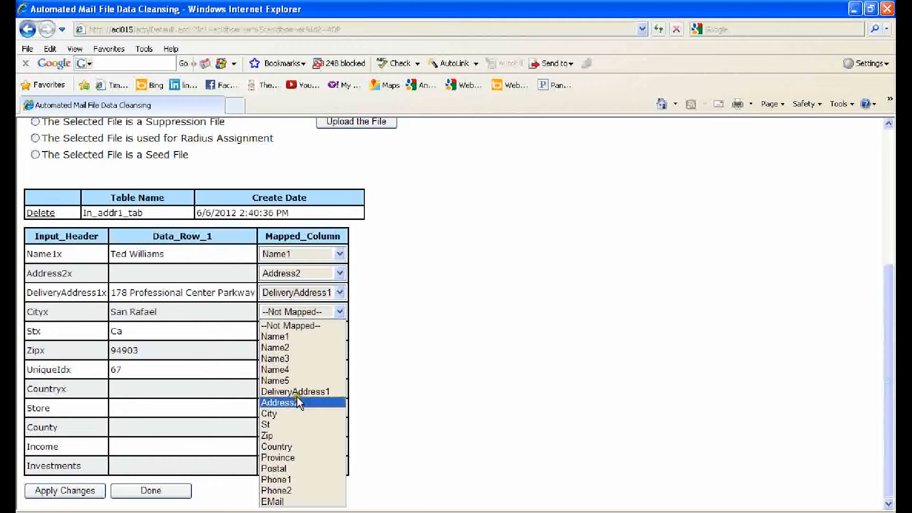
{"action": "left_click", "coordinate": [285, 413]}
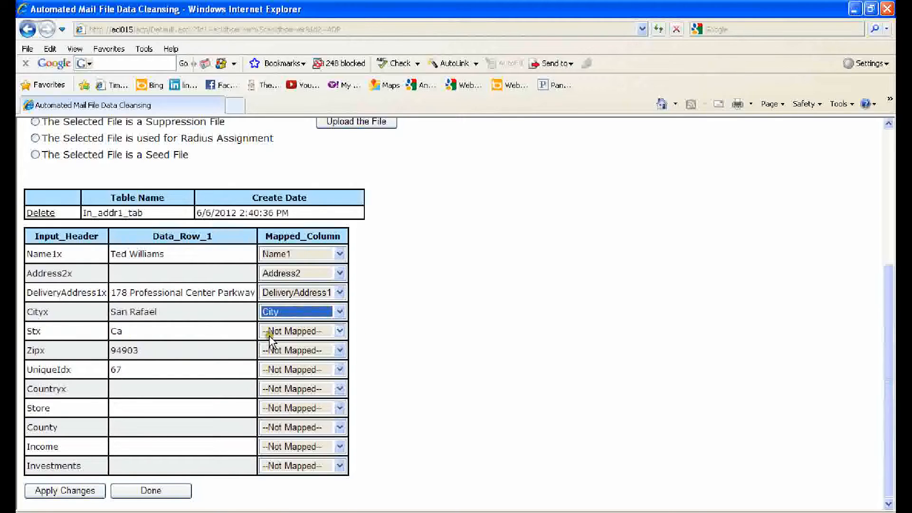
{"action": "left_click", "coordinate": [340, 332]}
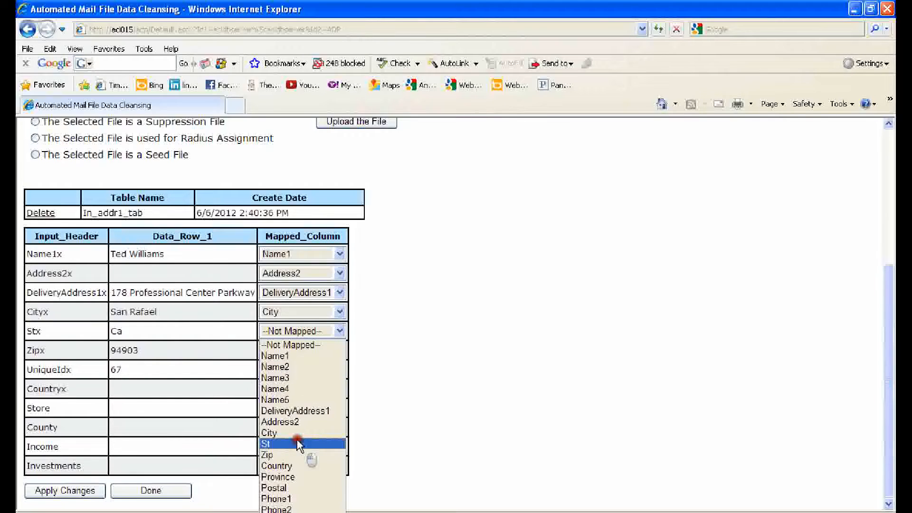
{"action": "left_click", "coordinate": [299, 444]}
{"action": "left_click", "coordinate": [333, 352]}
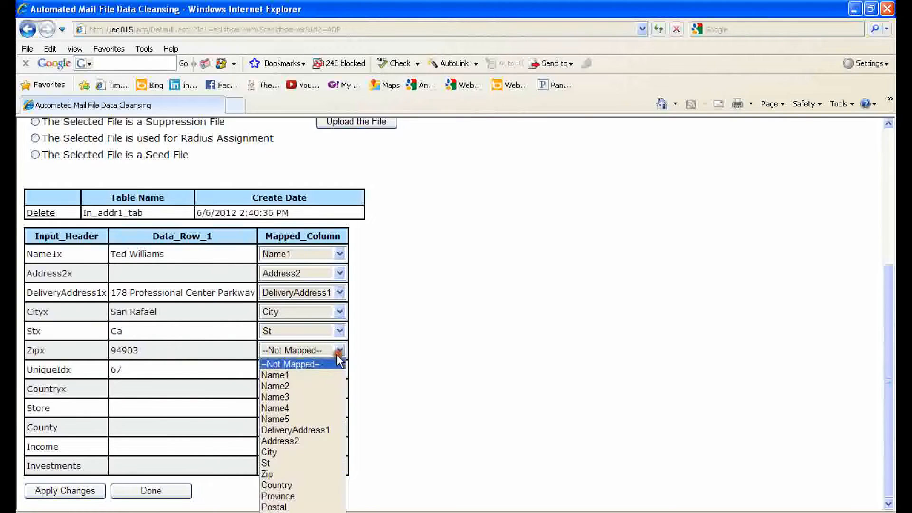
{"action": "left_click", "coordinate": [287, 474]}
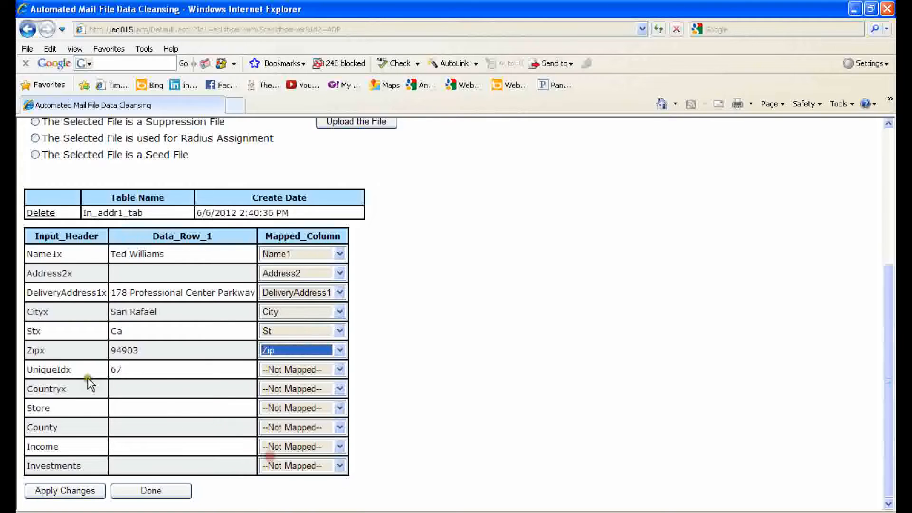
{"action": "left_click", "coordinate": [340, 389]}
{"action": "left_click", "coordinate": [278, 321]}
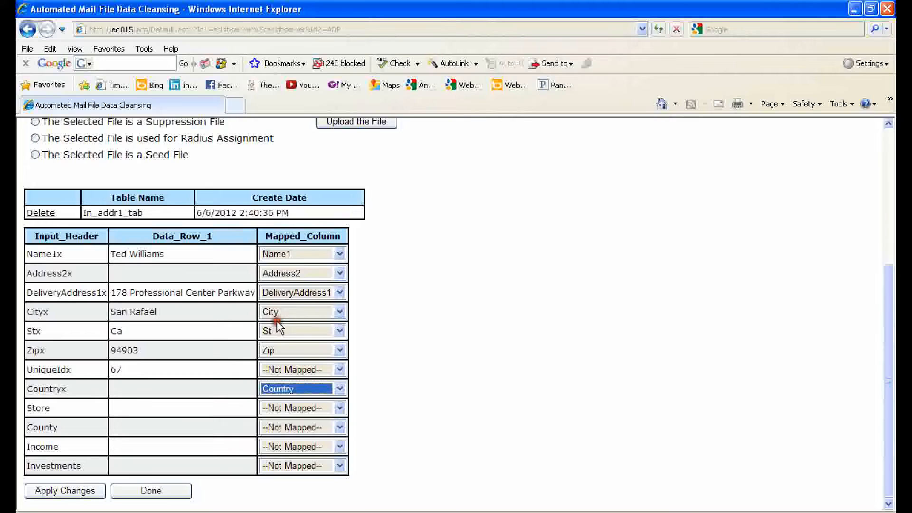
- Apply the column mappings for addr5_invalidcols.xlsx and finish loading the file
{"action": "left_click", "coordinate": [88, 490]}
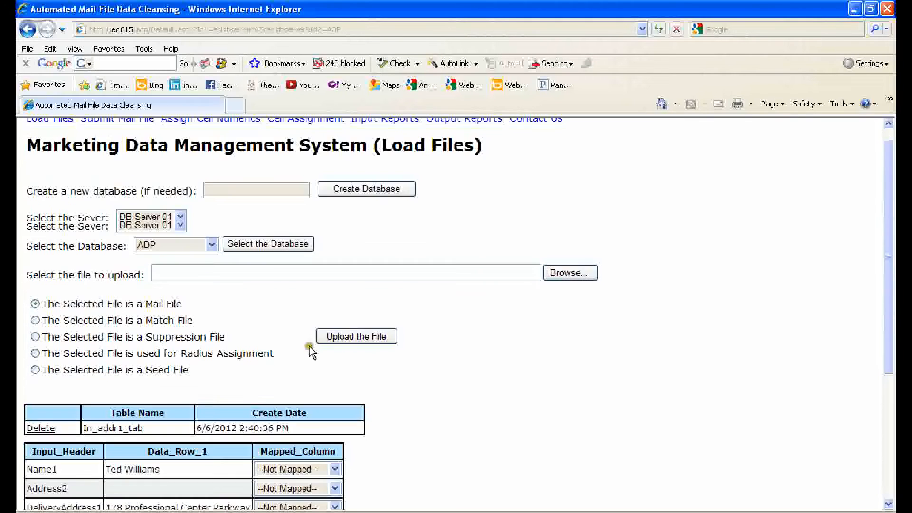
{"action": "scroll", "coordinate": [306, 342], "scroll_direction": "down", "scroll_amount": 5}
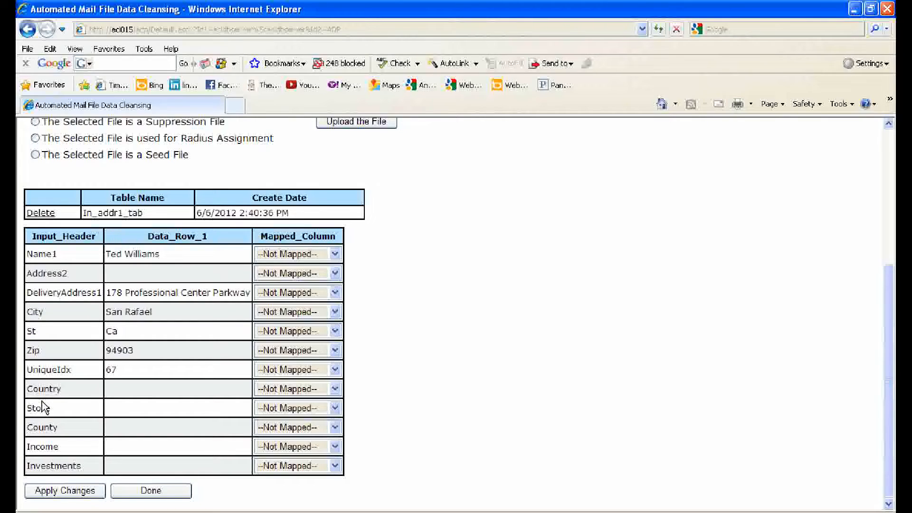
{"action": "left_click", "coordinate": [148, 491]}
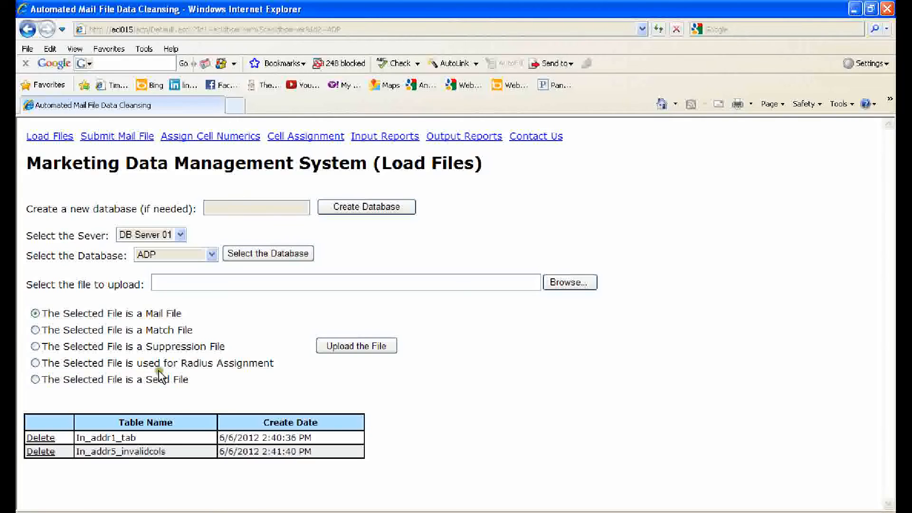
- Upload addr2_xls.xls as a mail file and finish loading it without mapping any columns
{"action": "left_click", "coordinate": [567, 284]}
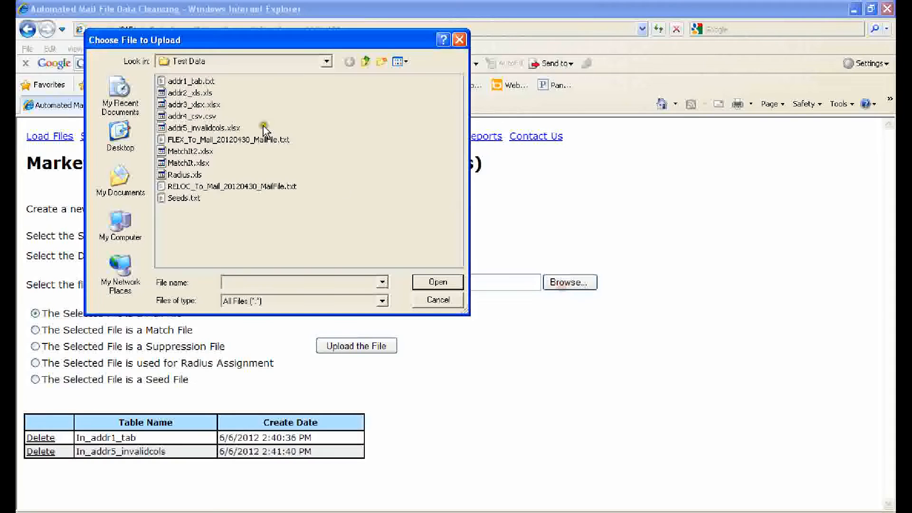
{"action": "left_click", "coordinate": [190, 93]}
{"action": "left_click", "coordinate": [421, 284]}
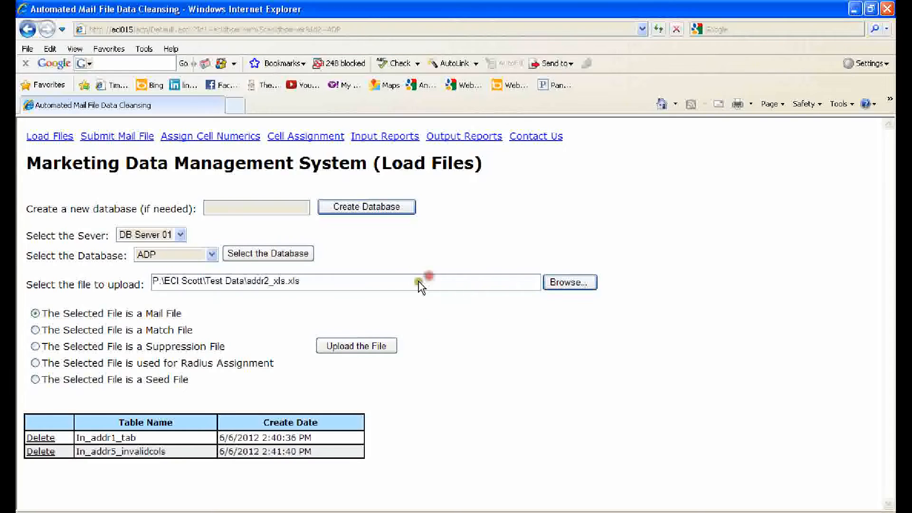
{"action": "left_click", "coordinate": [354, 346]}
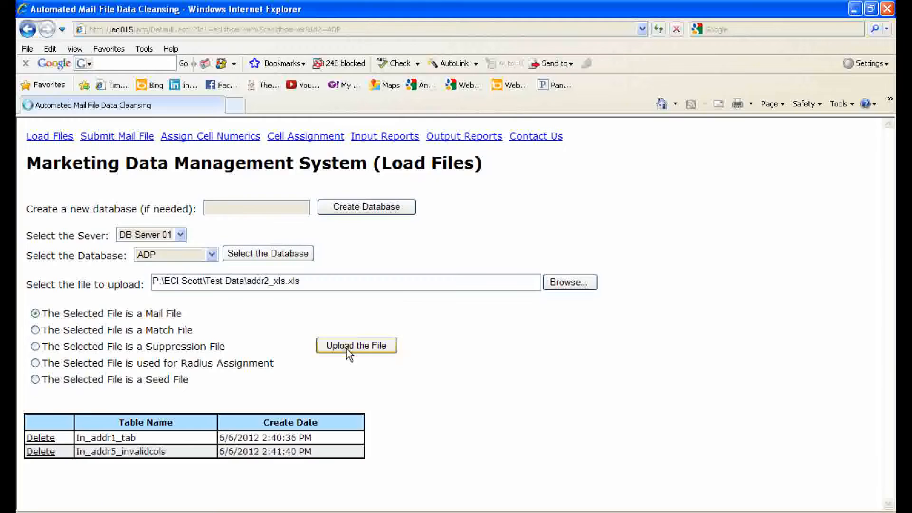
{"action": "left_click", "coordinate": [173, 493]}
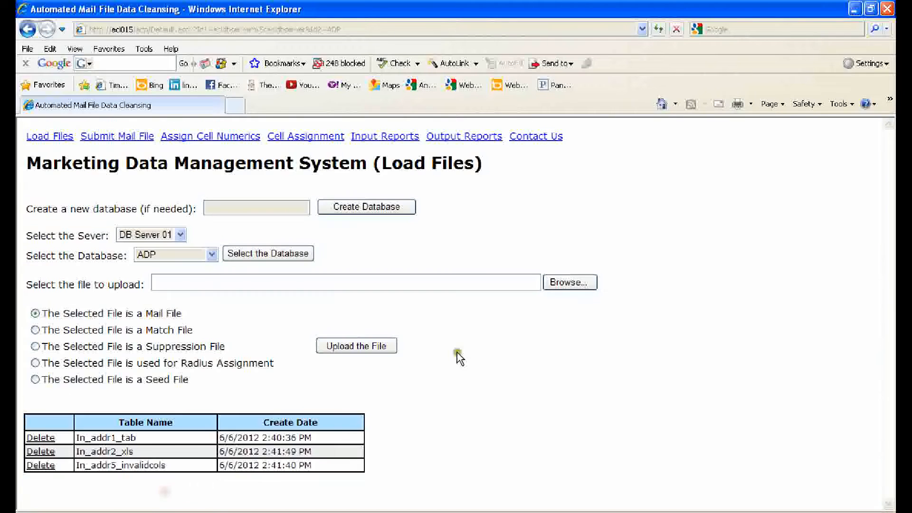
- Upload addr3_xlsx.xlsx from the Test Data folder as a mail file and finish loading it without mapping any columns
{"action": "left_click", "coordinate": [560, 282]}
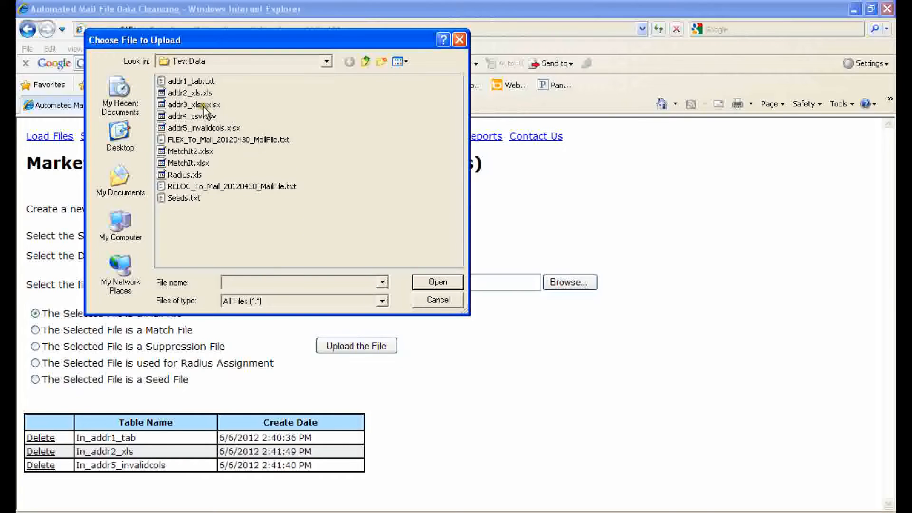
{"action": "left_click", "coordinate": [202, 105]}
{"action": "left_click", "coordinate": [415, 287]}
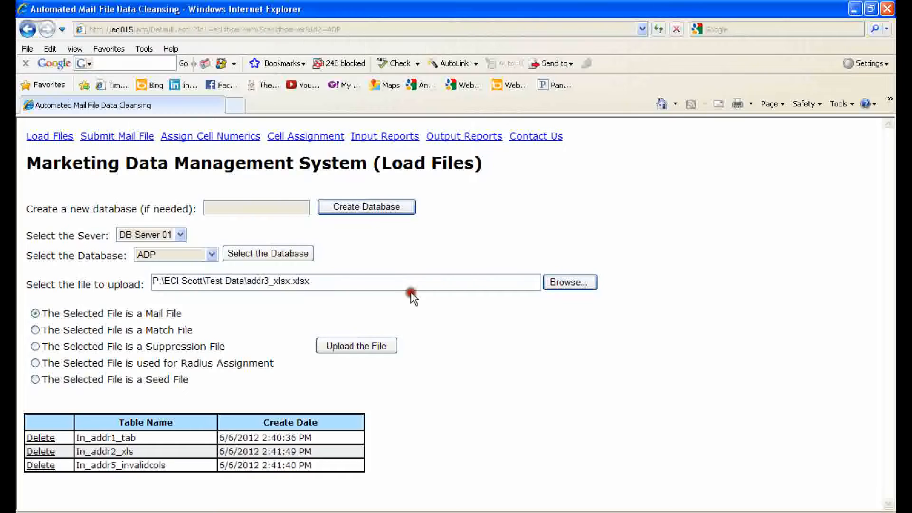
{"action": "left_click", "coordinate": [356, 345]}
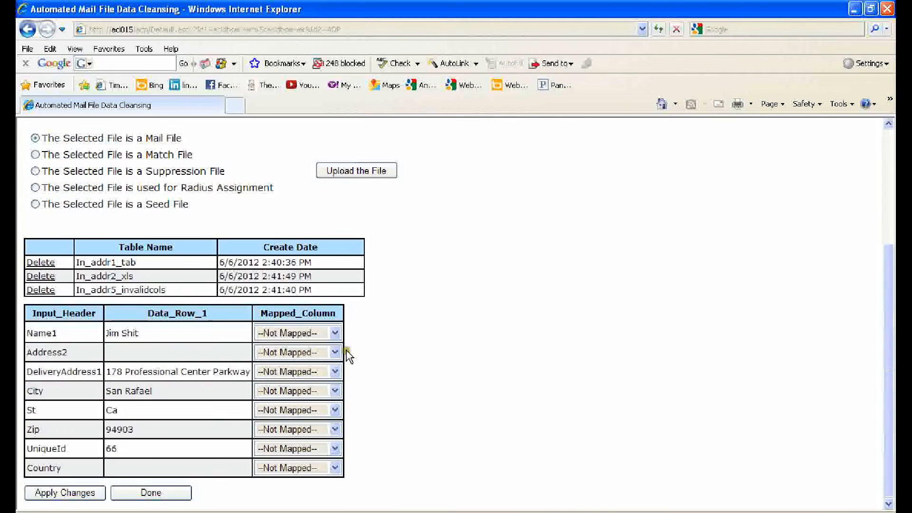
{"action": "left_click", "coordinate": [175, 492]}
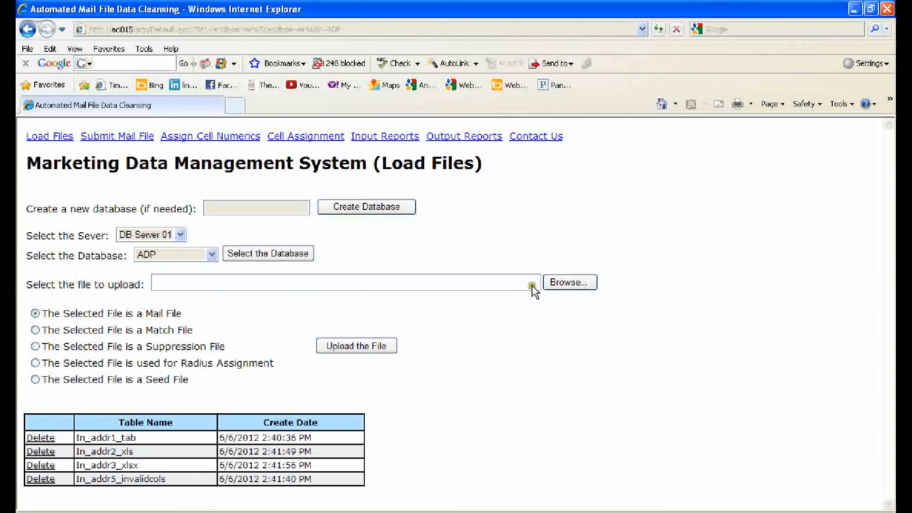
- Upload addr4_csv.csv as a mail file and finish loading it with its columns left unmapped
{"action": "left_click", "coordinate": [565, 283]}
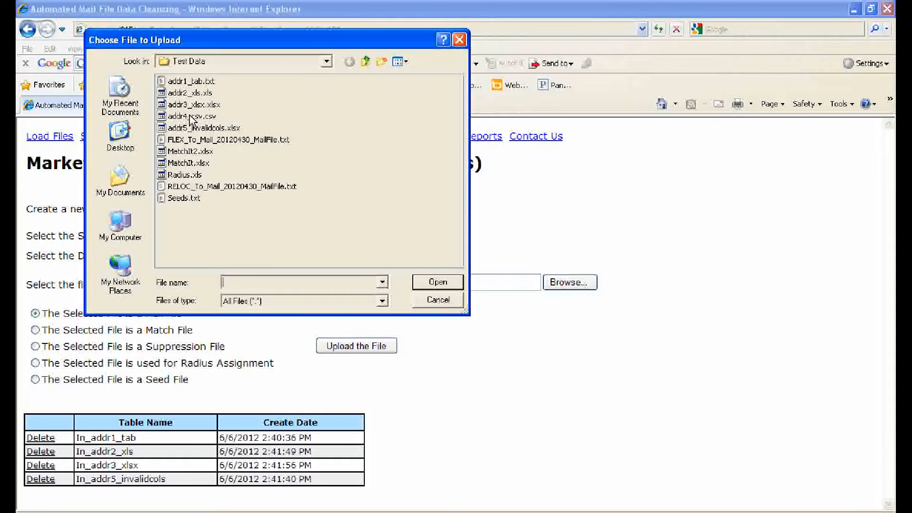
{"action": "left_click", "coordinate": [192, 118]}
{"action": "left_click", "coordinate": [438, 283]}
{"action": "left_click", "coordinate": [359, 346]}
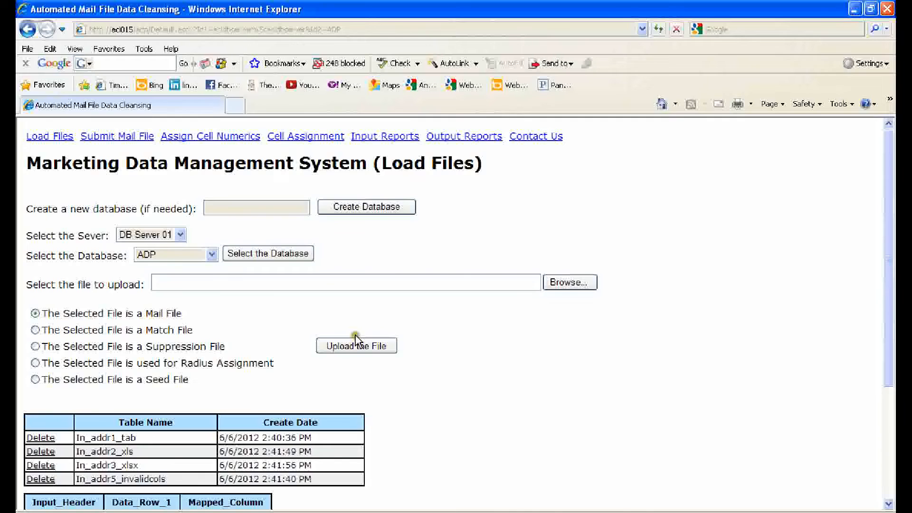
{"action": "scroll", "coordinate": [357, 340], "scroll_direction": "down", "scroll_amount": 3}
{"action": "left_click", "coordinate": [151, 491]}
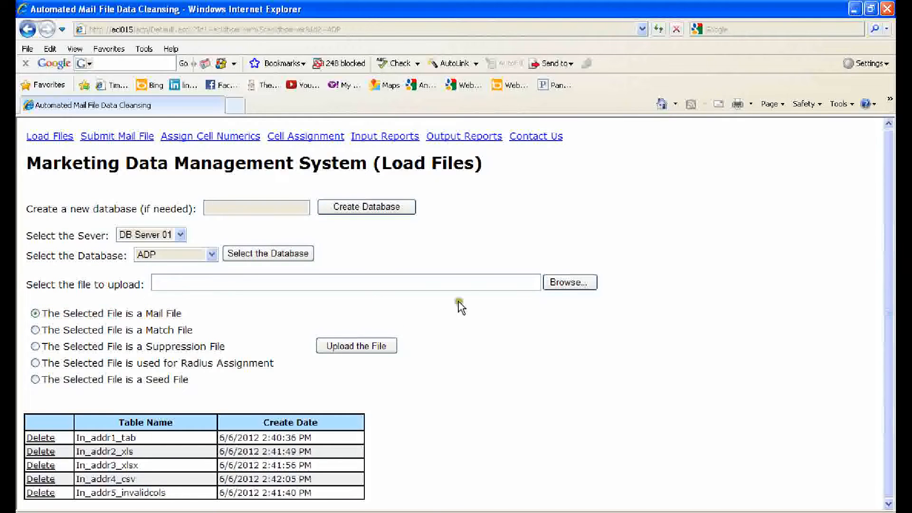
- Upload MatchIt2.xlsx as a match file and finish loading it without mapping any columns
{"action": "left_click", "coordinate": [567, 283]}
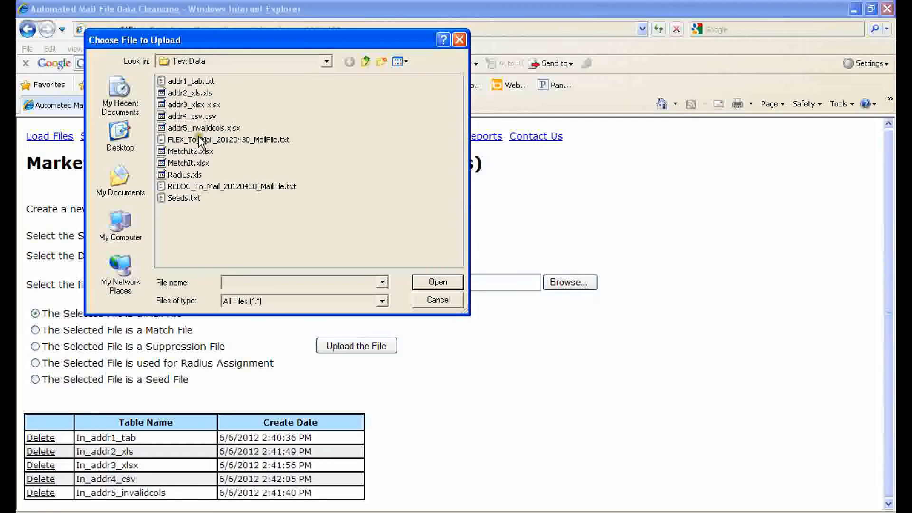
{"action": "left_click", "coordinate": [192, 151]}
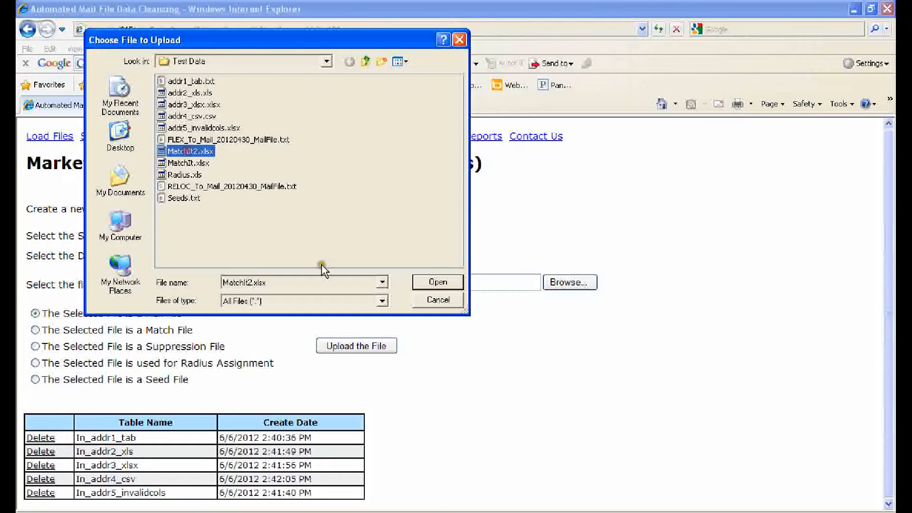
{"action": "left_click", "coordinate": [435, 283]}
{"action": "left_click", "coordinate": [36, 329]}
{"action": "left_click", "coordinate": [351, 347]}
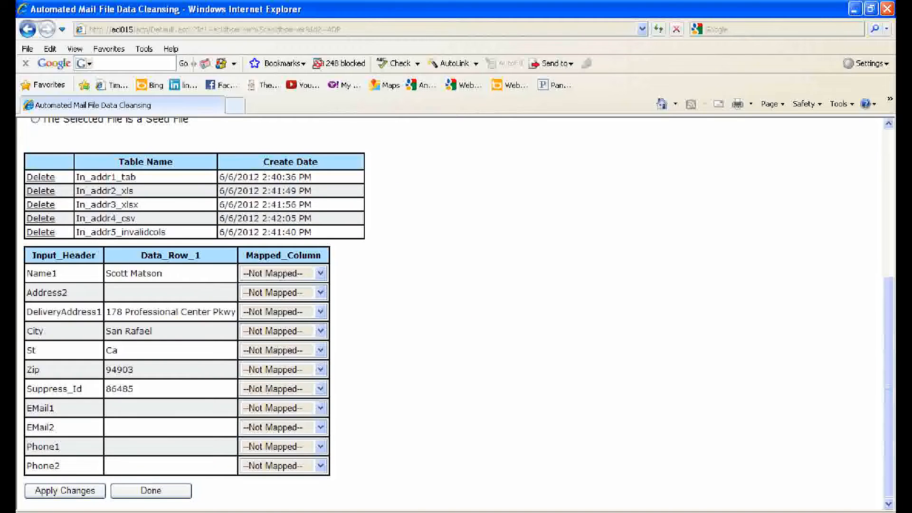
{"action": "left_click", "coordinate": [151, 491]}
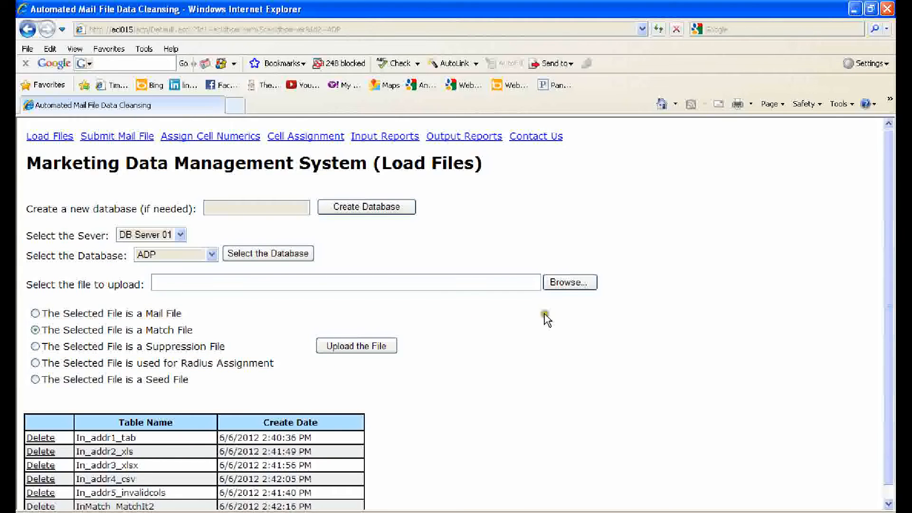
- Upload MatchIt.xlsx as a match file and finish loading it without mapping any columns
{"action": "left_click", "coordinate": [557, 282]}
{"action": "left_click", "coordinate": [189, 163]}
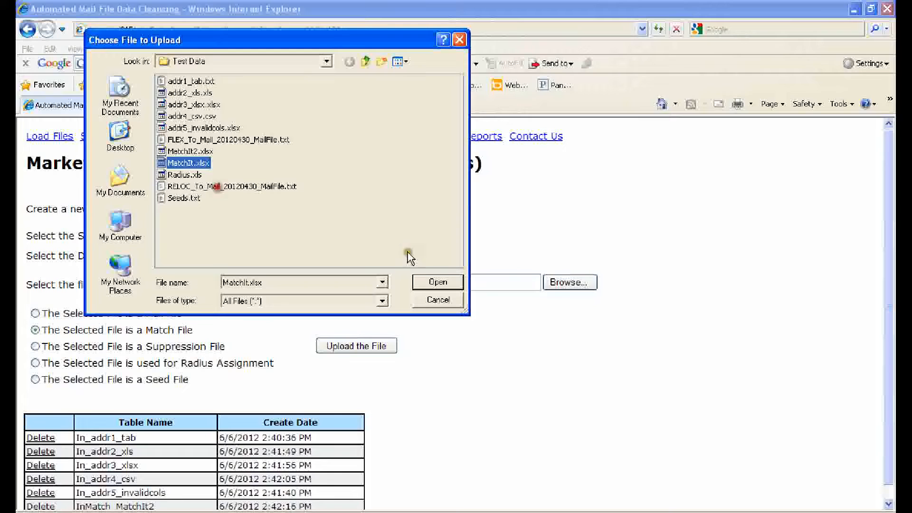
{"action": "left_click", "coordinate": [442, 278]}
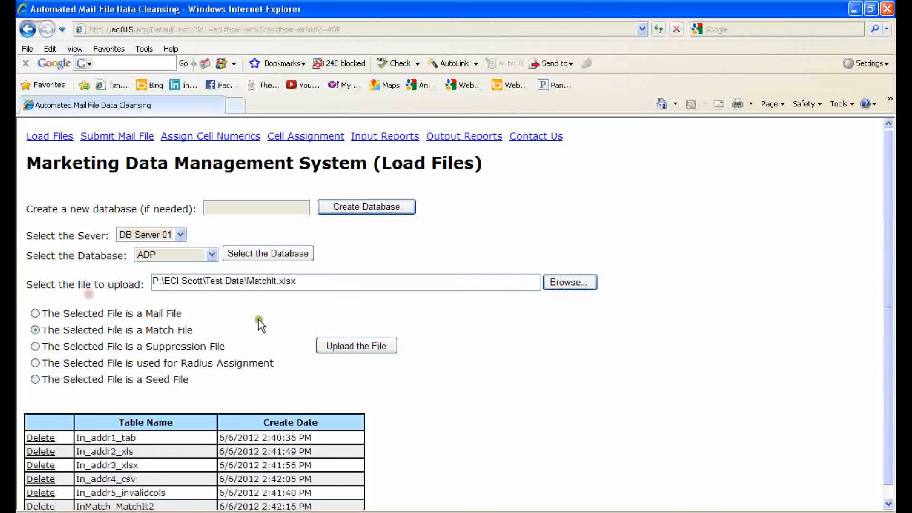
{"action": "left_click", "coordinate": [347, 346]}
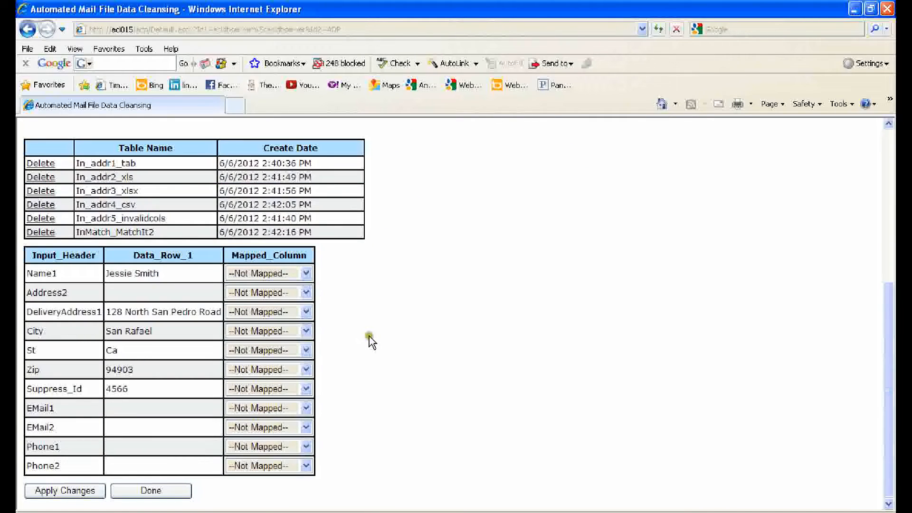
{"action": "left_click", "coordinate": [151, 491]}
- Upload Radius.xls as a file used for radius assignment and finish loading it without mapping any columns
{"action": "left_click", "coordinate": [556, 283]}
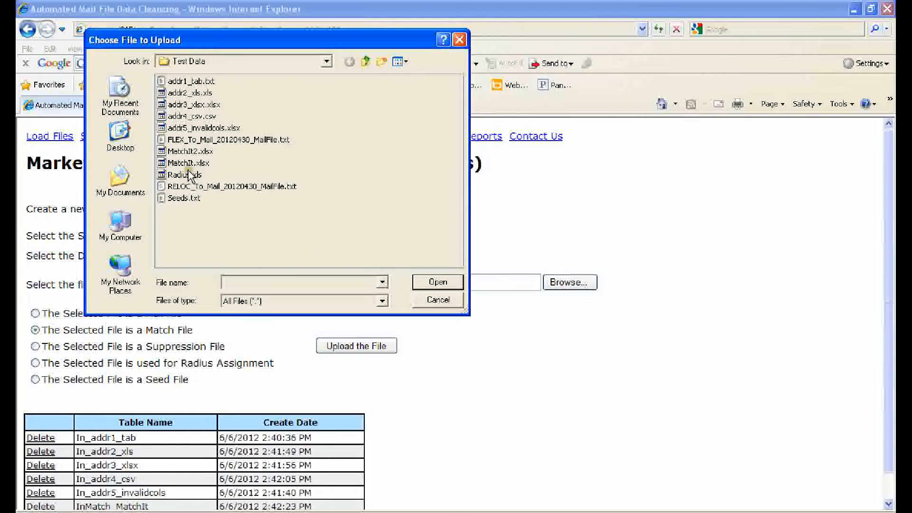
{"action": "left_click", "coordinate": [189, 175]}
{"action": "left_click", "coordinate": [438, 283]}
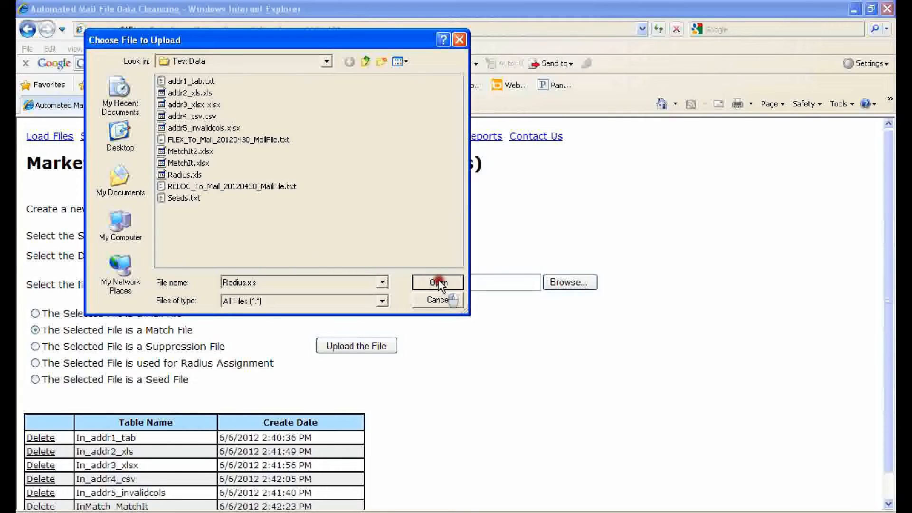
{"action": "left_click", "coordinate": [35, 363]}
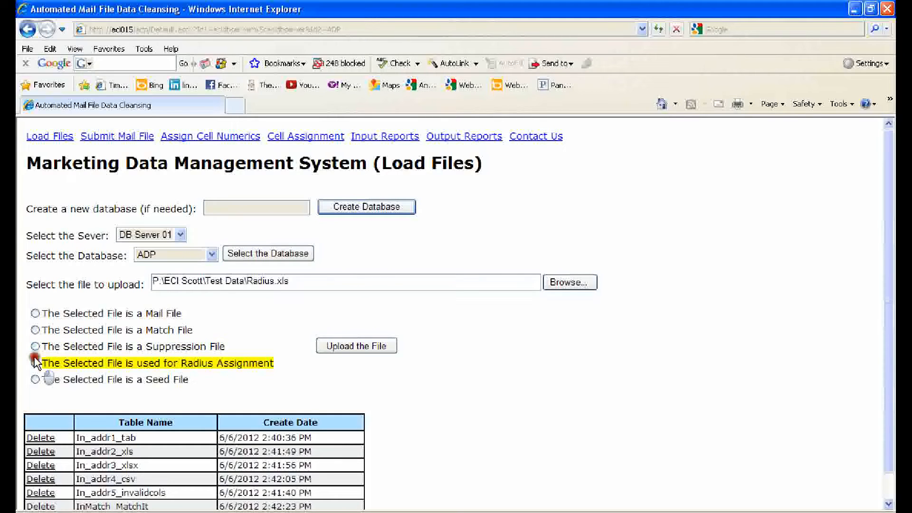
{"action": "left_click", "coordinate": [361, 348]}
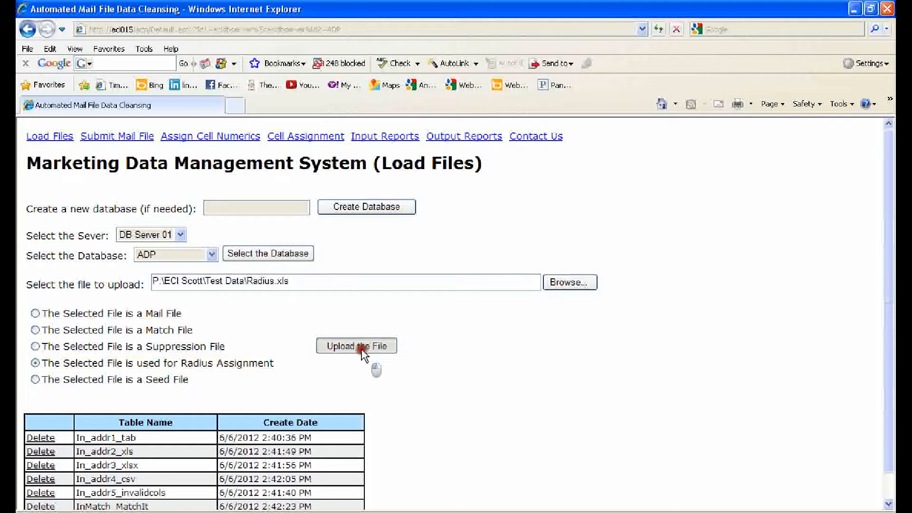
{"action": "scroll", "coordinate": [361, 346], "scroll_direction": "down", "scroll_amount": 5}
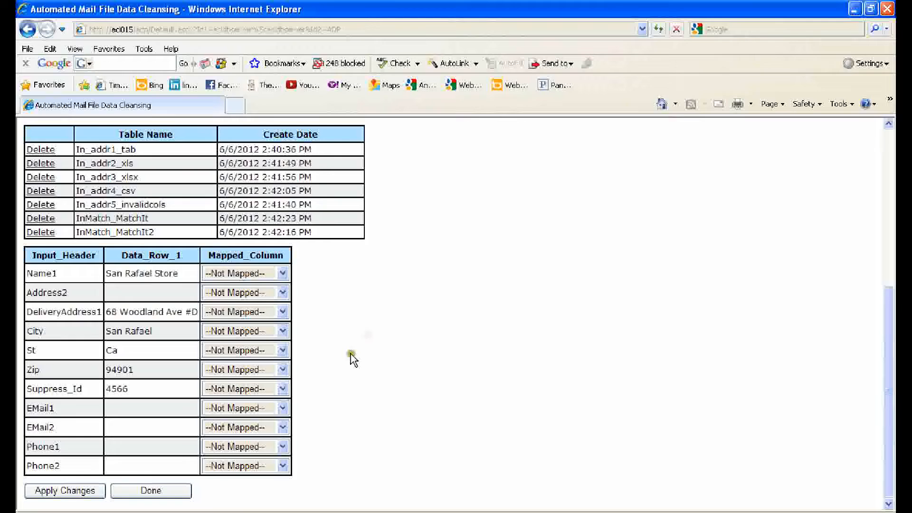
{"action": "left_click", "coordinate": [169, 491]}
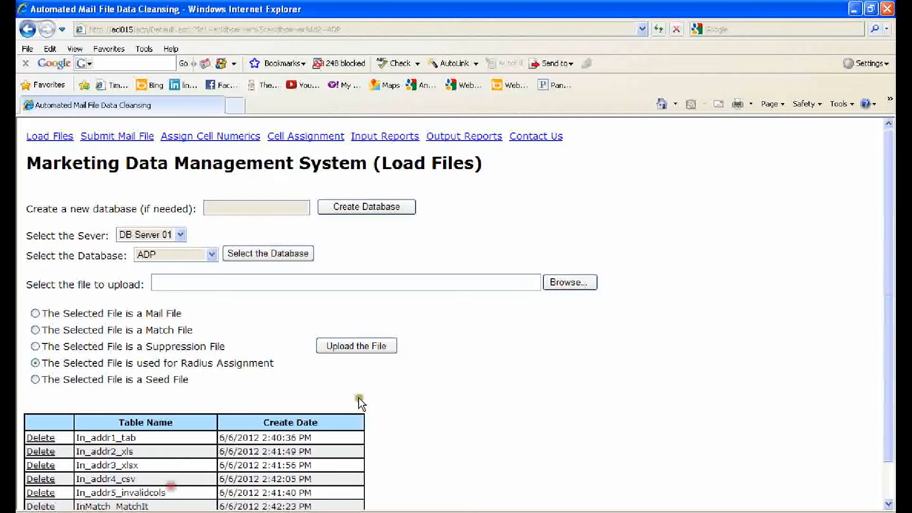
- Upload Seeds.txt as a seed file and finish loading it without mapping any columns
{"action": "left_click", "coordinate": [566, 282]}
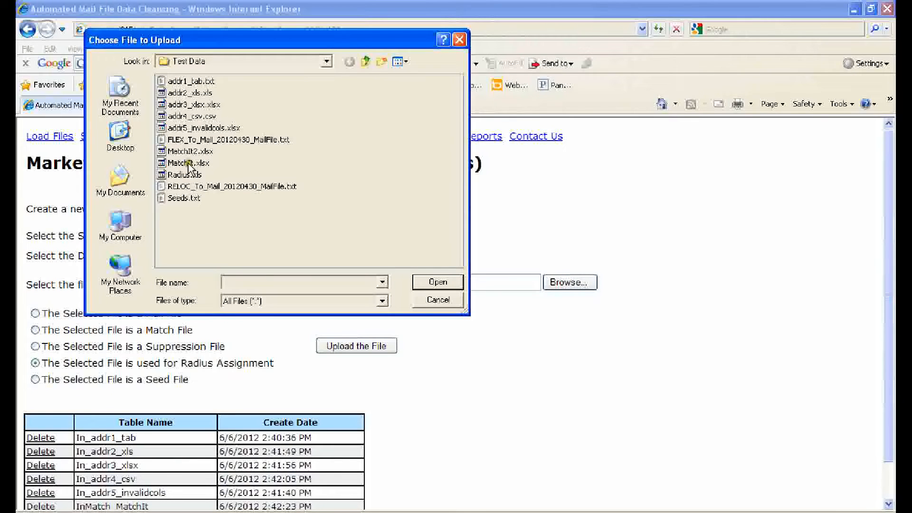
{"action": "left_click", "coordinate": [181, 198]}
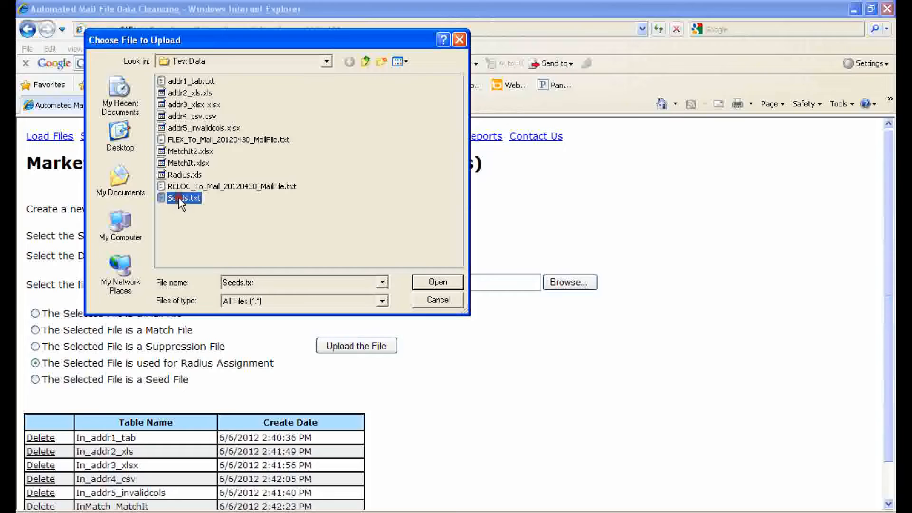
{"action": "left_click", "coordinate": [438, 281]}
{"action": "left_click", "coordinate": [35, 379]}
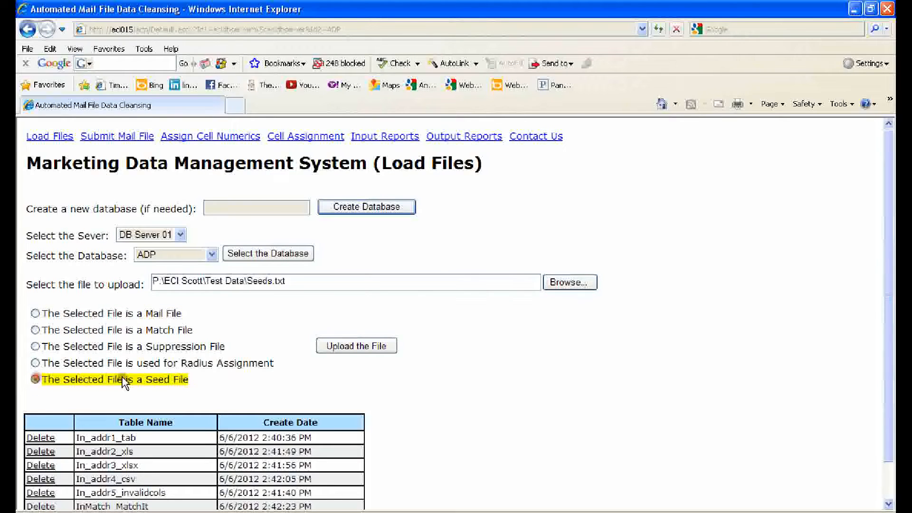
{"action": "left_click", "coordinate": [339, 347]}
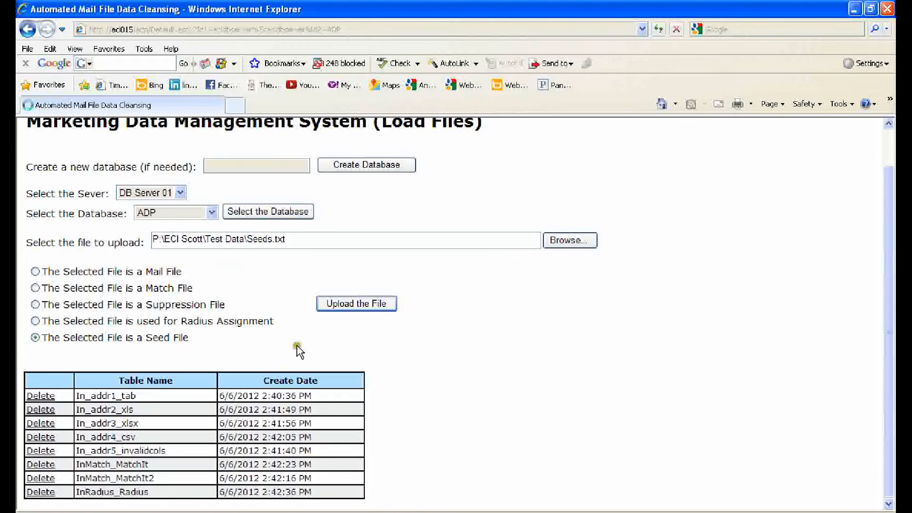
{"action": "scroll", "coordinate": [275, 407], "scroll_direction": "down", "scroll_amount": 7}
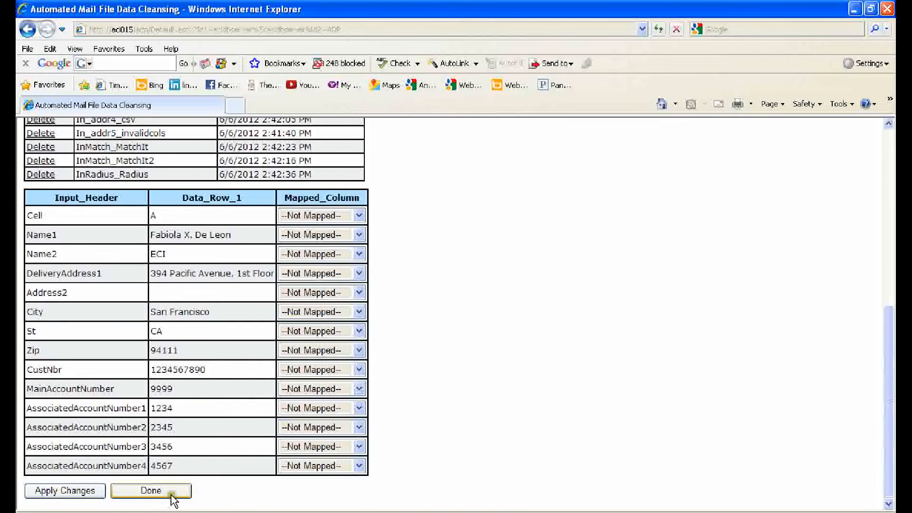
{"action": "left_click", "coordinate": [171, 495]}
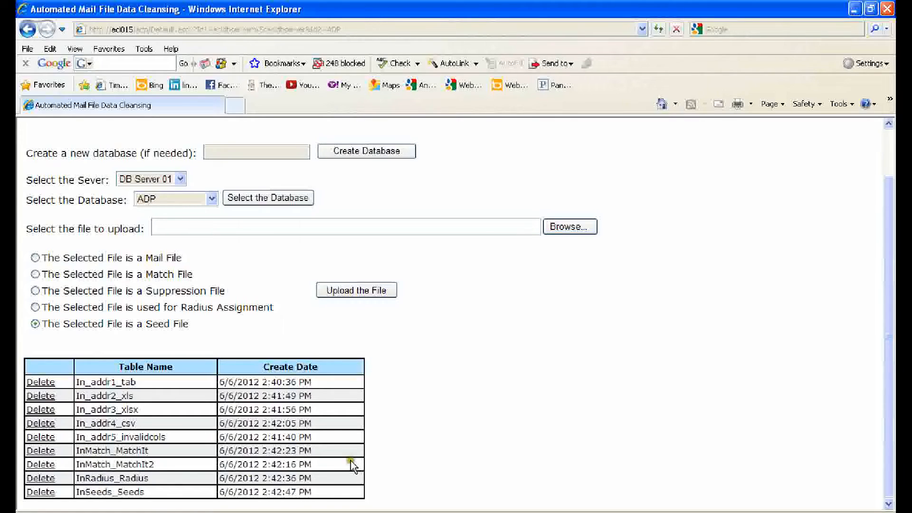
- Switch to the ADP_AAAA database and open the Submit Mail File page for it
{"action": "scroll", "coordinate": [525, 340], "scroll_direction": "up", "scroll_amount": 3}
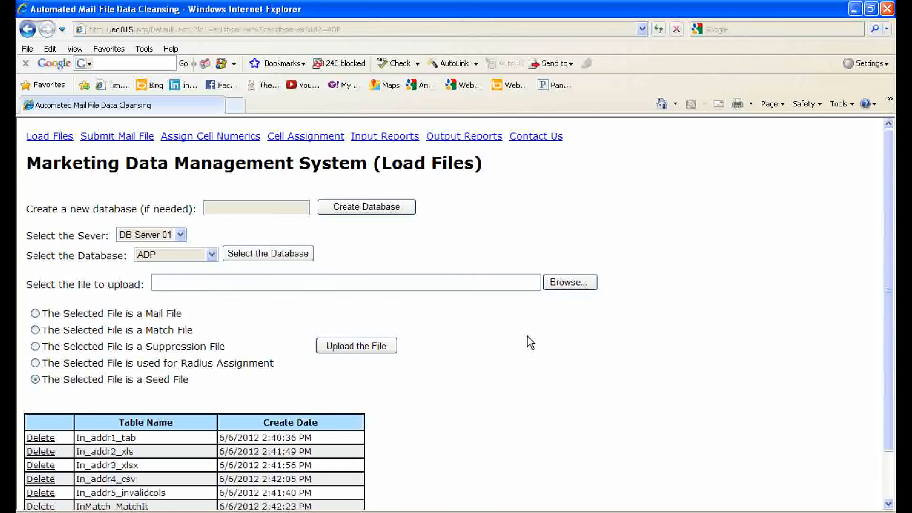
{"action": "left_click", "coordinate": [111, 132]}
{"action": "left_click", "coordinate": [212, 255]}
{"action": "left_click", "coordinate": [184, 280]}
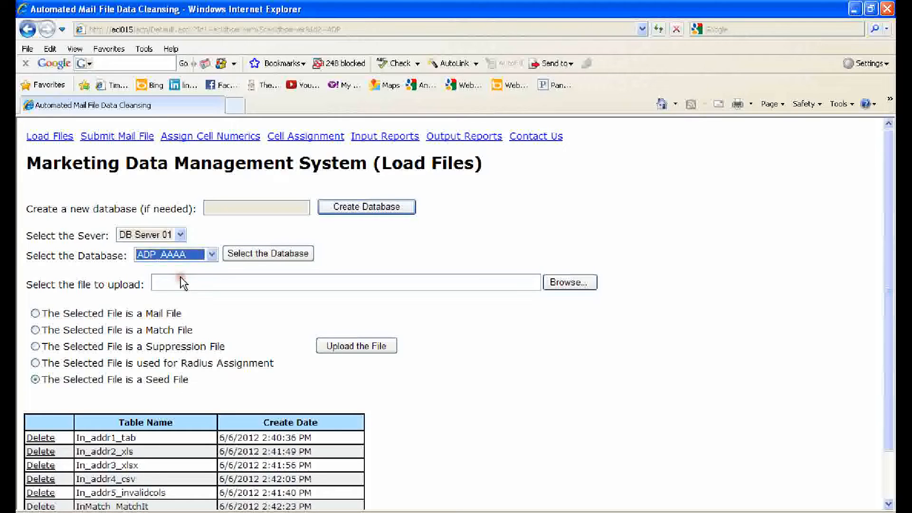
{"action": "left_click", "coordinate": [239, 253]}
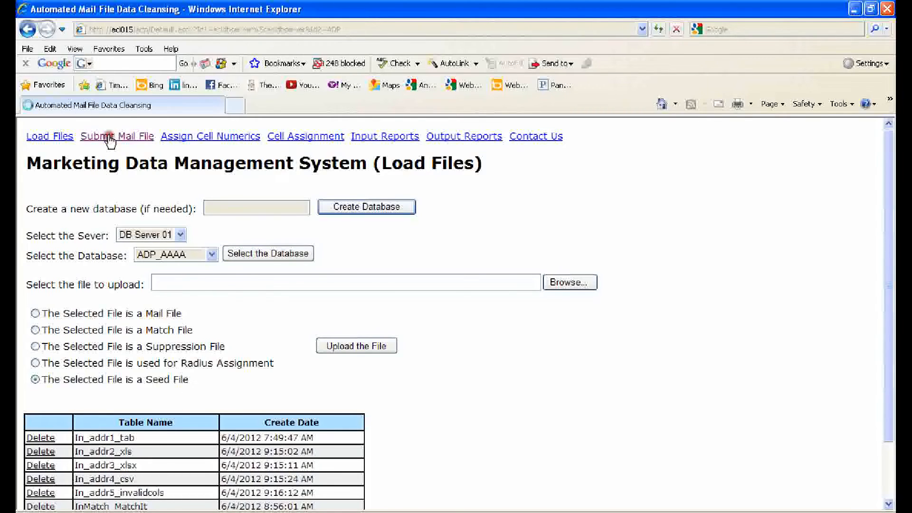
{"action": "left_click", "coordinate": [111, 136]}
- Review the cleansing job options and set Initial Data Load to Load new data (New ECI Id)
{"action": "scroll", "coordinate": [206, 248], "scroll_direction": "down", "scroll_amount": 3}
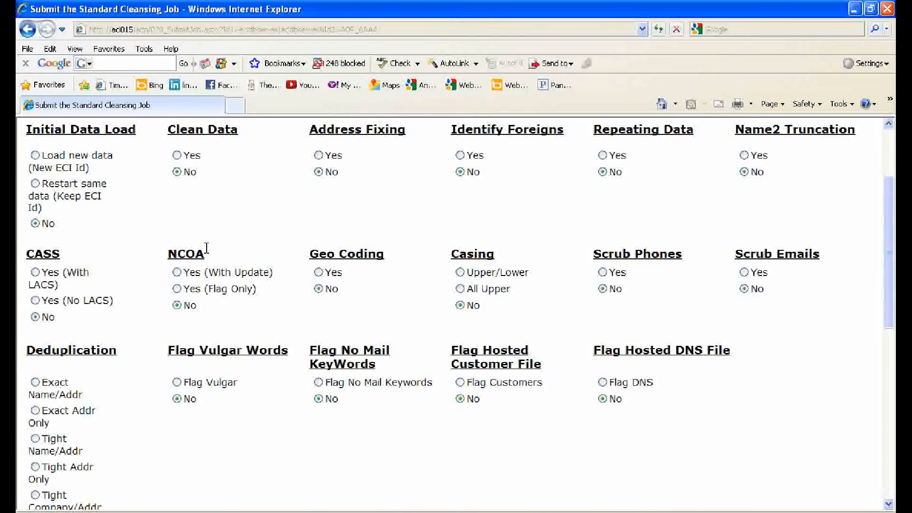
{"action": "scroll", "coordinate": [207, 248], "scroll_direction": "up", "scroll_amount": 3}
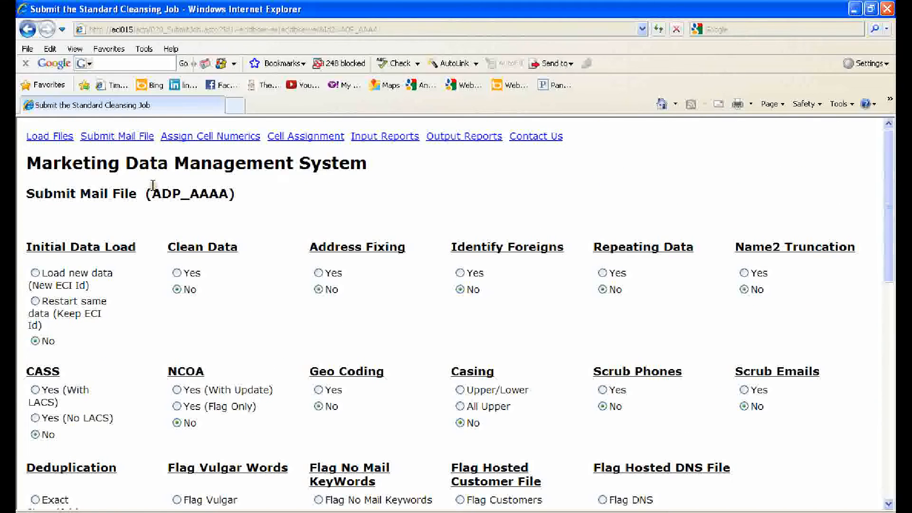
{"action": "scroll", "coordinate": [152, 184], "scroll_direction": "down", "scroll_amount": 10}
{"action": "scroll", "coordinate": [152, 189], "scroll_direction": "up", "scroll_amount": 8}
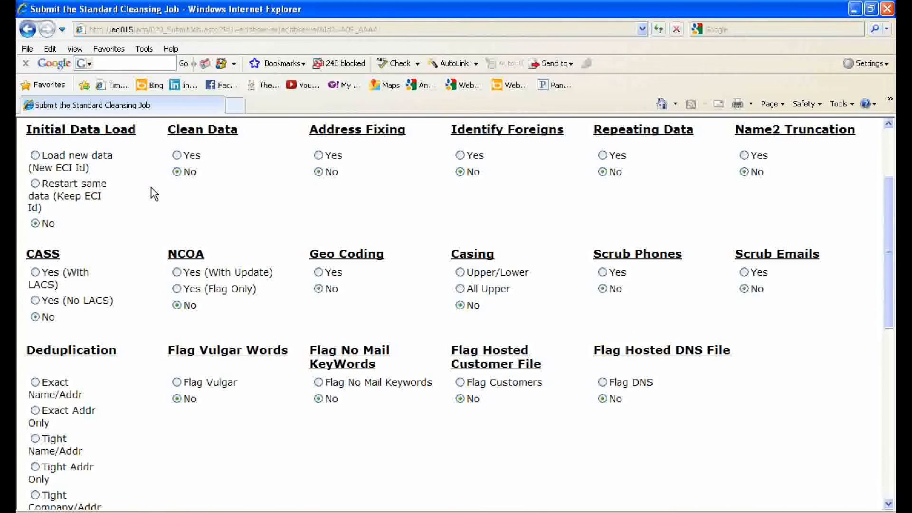
{"action": "scroll", "coordinate": [152, 193], "scroll_direction": "up", "scroll_amount": 1}
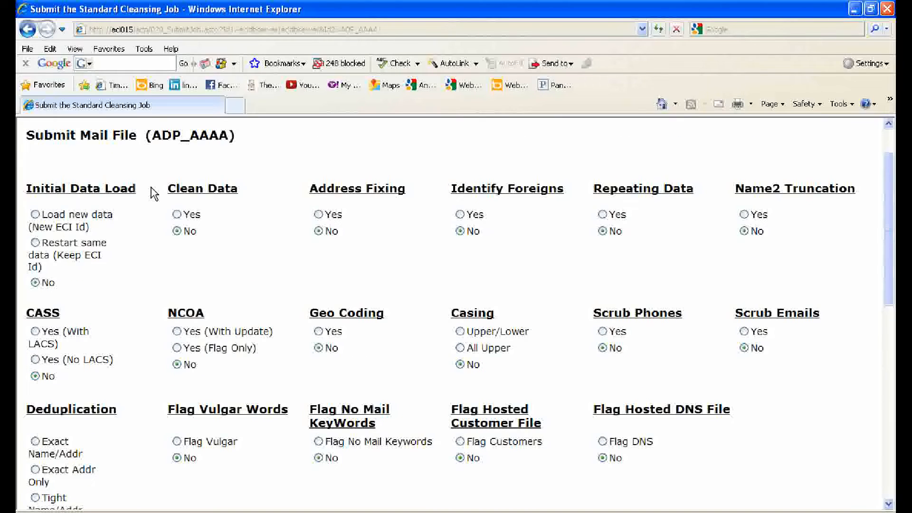
{"action": "left_click", "coordinate": [35, 215]}
{"action": "scroll", "coordinate": [84, 180], "scroll_direction": "up", "scroll_amount": 1}
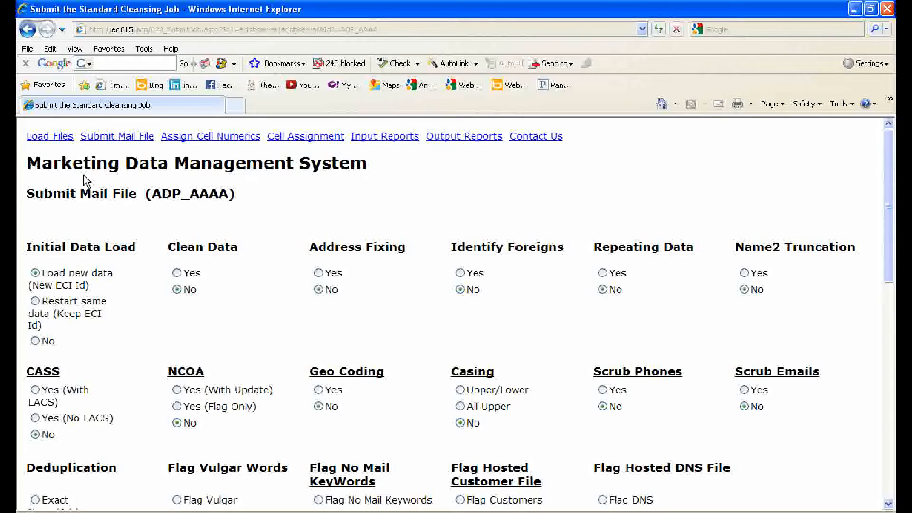
- Set Clean Data, Address Fixing and Identify Foreigns to Yes for the cleansing job
{"action": "left_click", "coordinate": [185, 275]}
{"action": "left_click", "coordinate": [318, 272]}
{"action": "left_click", "coordinate": [460, 271]}
{"action": "scroll", "coordinate": [560, 262], "scroll_direction": "down", "scroll_amount": 1}
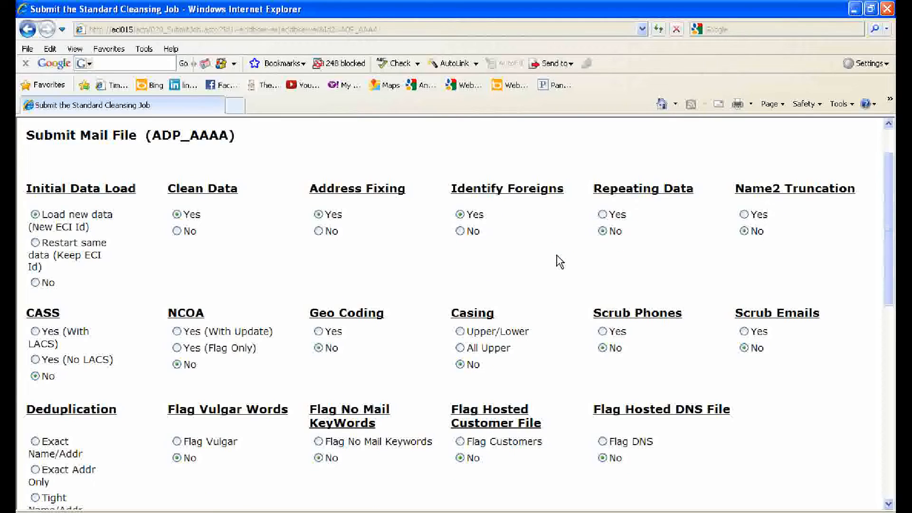
- Set Repeating Data, Name2 Truncation and Geo Coding to Yes, CASS to Yes (With LACS) and NCOA to Yes (With Update)
{"action": "left_click", "coordinate": [603, 215]}
{"action": "left_click", "coordinate": [751, 210]}
{"action": "scroll", "coordinate": [775, 195], "scroll_direction": "down", "scroll_amount": 1}
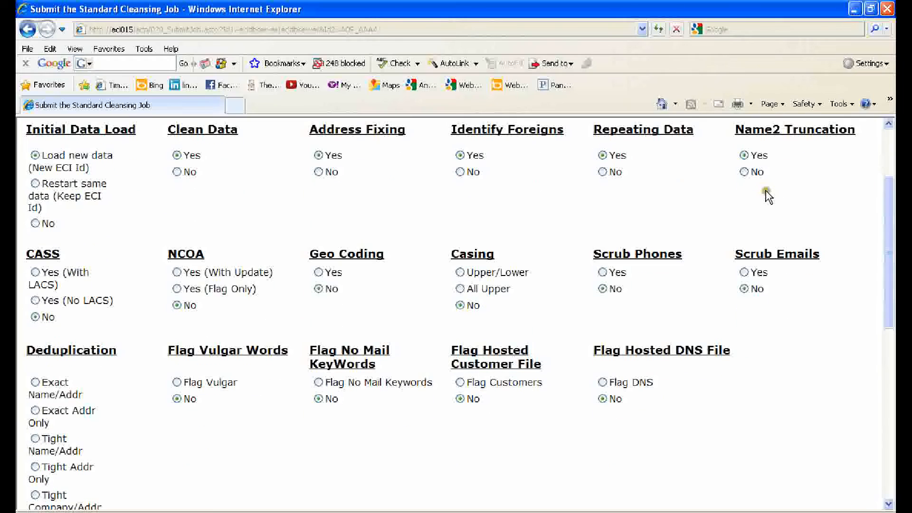
{"action": "left_click", "coordinate": [42, 271]}
{"action": "left_click", "coordinate": [191, 291]}
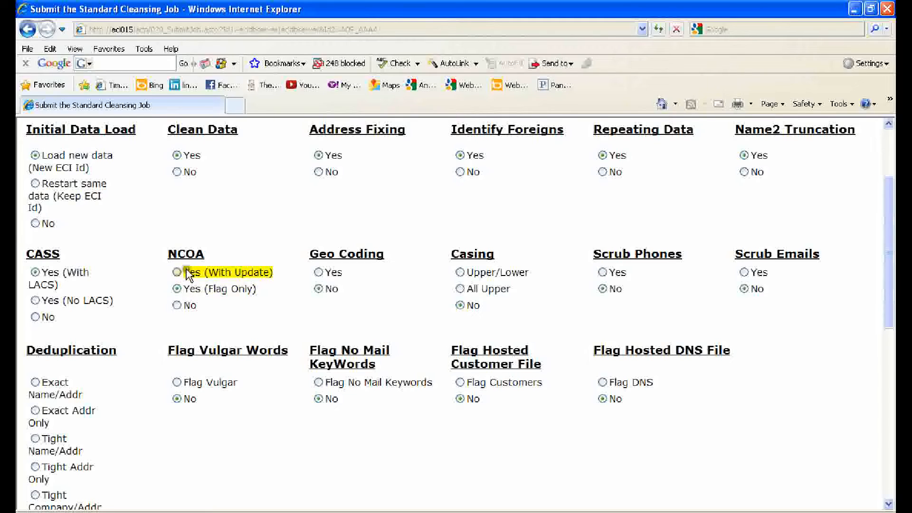
{"action": "left_click", "coordinate": [188, 274]}
{"action": "left_click", "coordinate": [331, 274]}
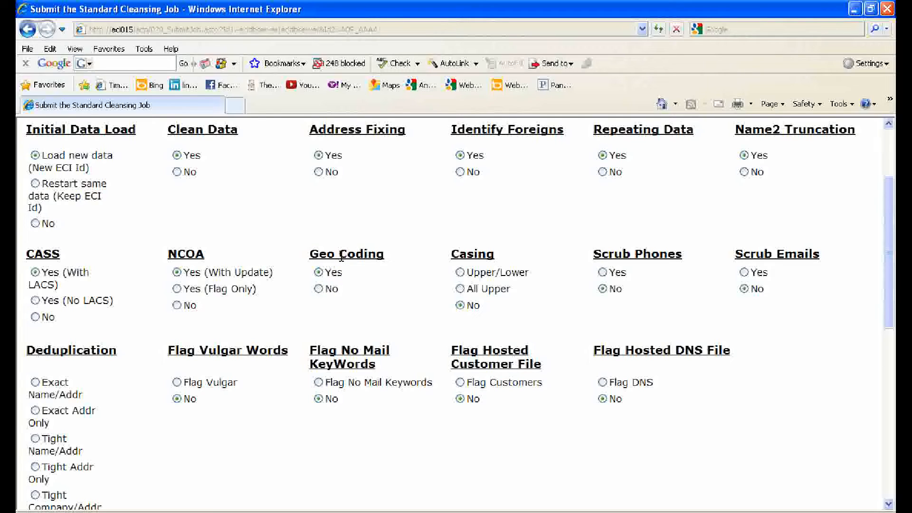
- Set Casing to Upper/Lower, and Scrub Phones and Scrub Emails to Yes for the cleansing job
{"action": "left_click", "coordinate": [460, 273]}
{"action": "left_click", "coordinate": [460, 289]}
{"action": "left_click", "coordinate": [461, 273]}
{"action": "left_click", "coordinate": [615, 273]}
{"action": "left_click", "coordinate": [616, 279]}
{"action": "left_click", "coordinate": [613, 272]}
{"action": "left_click", "coordinate": [759, 272]}
- Turn on the Flag Vulgar, Flag No Mail Keywords, Flag Customers and Flag DNS options for the cleansing job
{"action": "scroll", "coordinate": [312, 256], "scroll_direction": "down", "scroll_amount": 5}
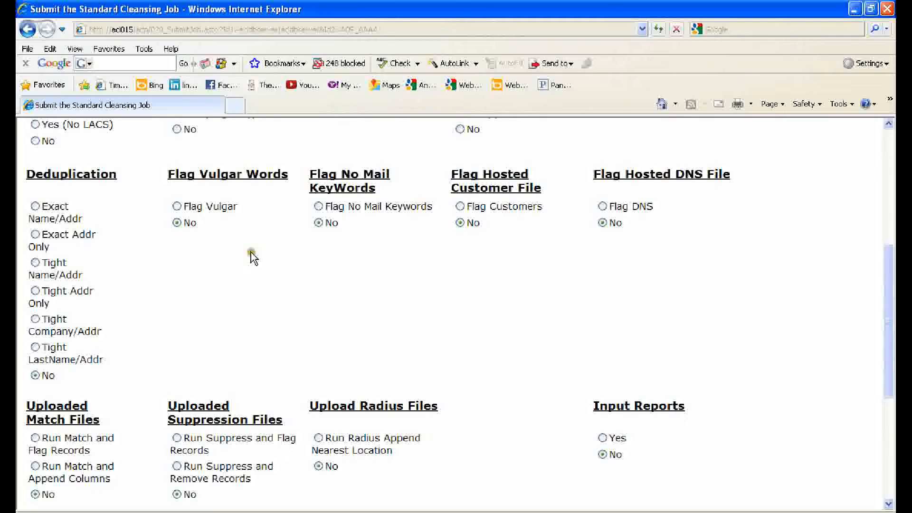
{"action": "left_click", "coordinate": [197, 208]}
{"action": "left_click", "coordinate": [341, 209]}
{"action": "left_click", "coordinate": [470, 208]}
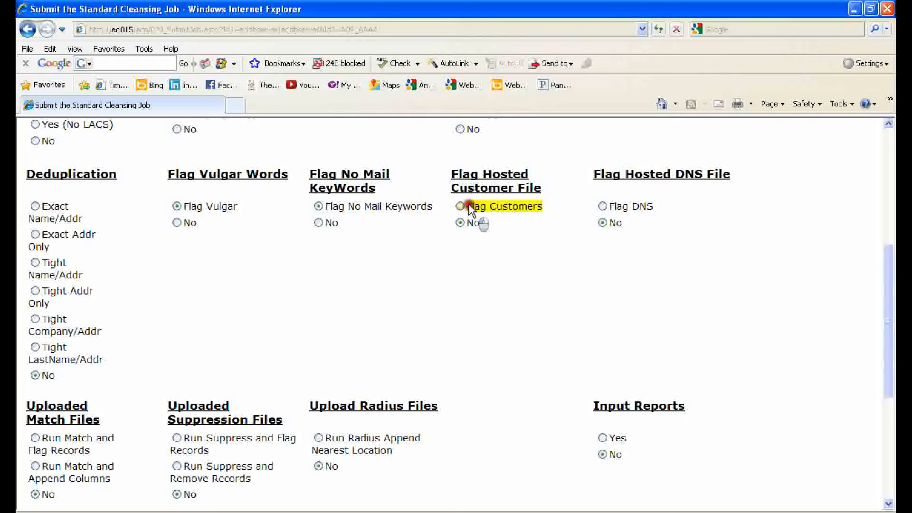
{"action": "left_click", "coordinate": [617, 208]}
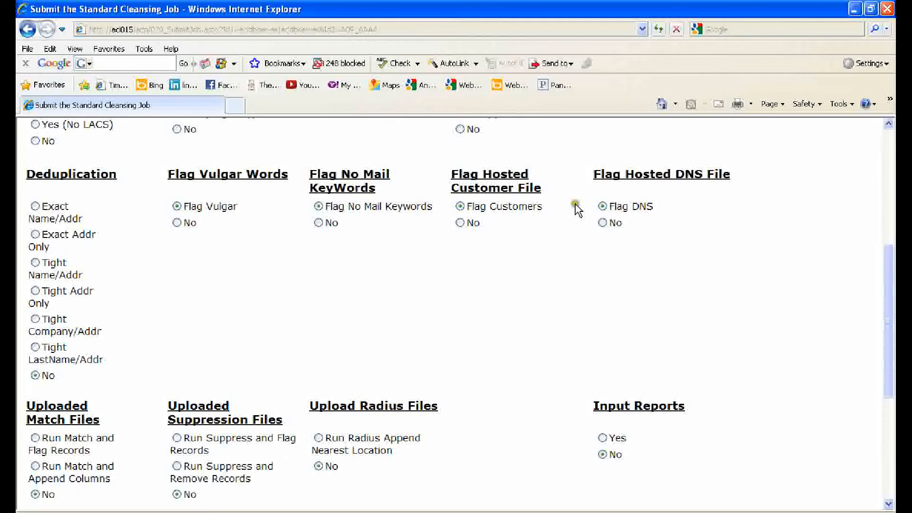
{"action": "left_click", "coordinate": [503, 205]}
{"action": "left_click", "coordinate": [625, 209]}
{"action": "left_click", "coordinate": [505, 209]}
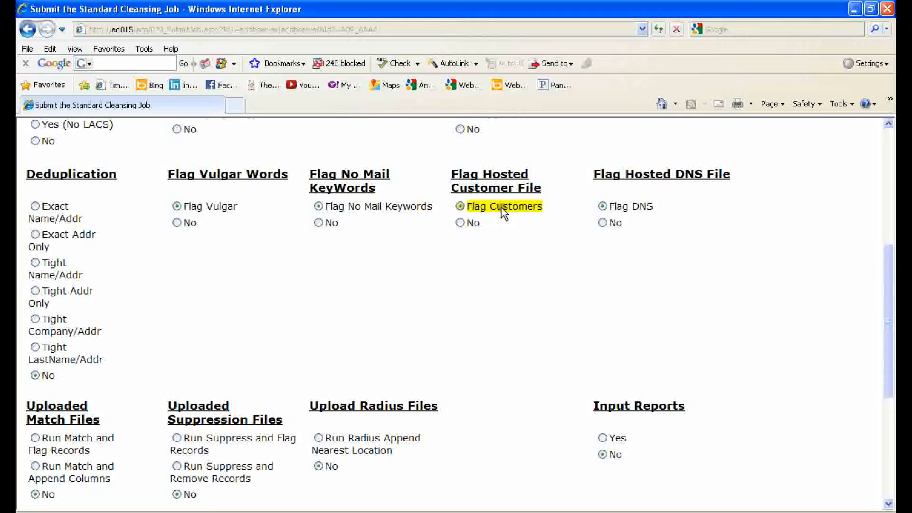
{"action": "left_click", "coordinate": [481, 206]}
{"action": "left_click", "coordinate": [617, 206]}
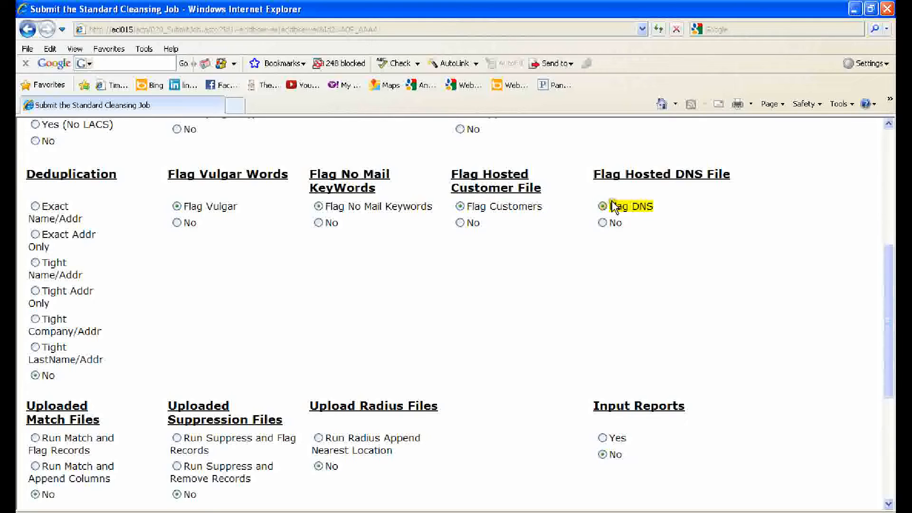
{"action": "left_click", "coordinate": [445, 204]}
- Choose Run Match and Flag Records, Run Suppress and Flag Records and Run Radius Append Nearest Location, and set Input Reports to Yes
{"action": "scroll", "coordinate": [445, 209], "scroll_direction": "down", "scroll_amount": 5}
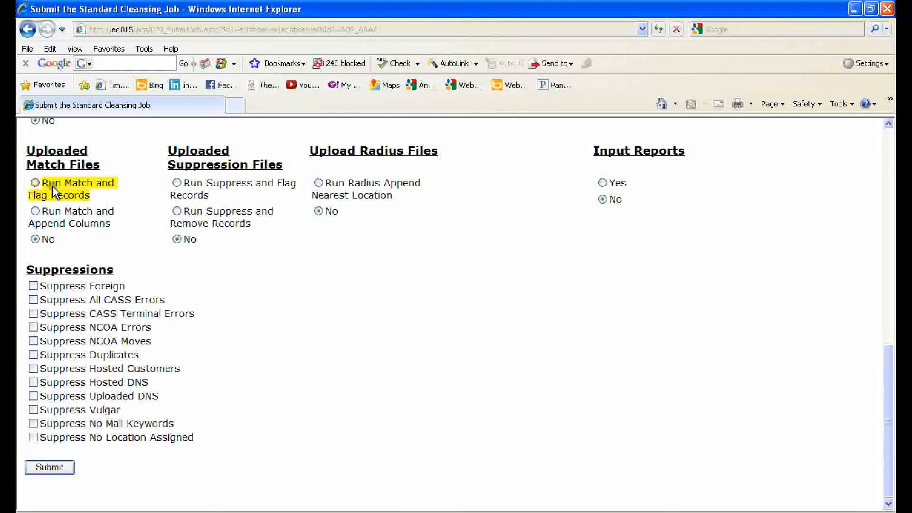
{"action": "left_click", "coordinate": [52, 187]}
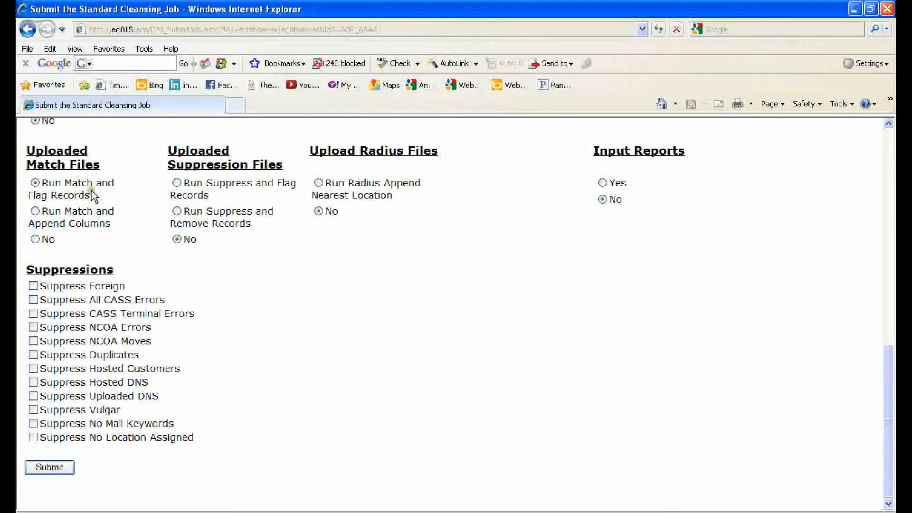
{"action": "left_click", "coordinate": [46, 209]}
{"action": "left_click", "coordinate": [52, 195]}
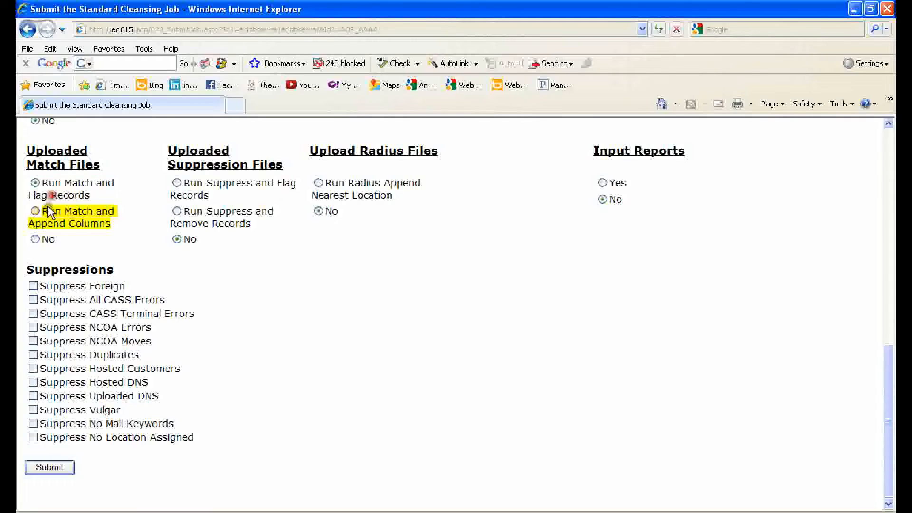
{"action": "left_click", "coordinate": [52, 215]}
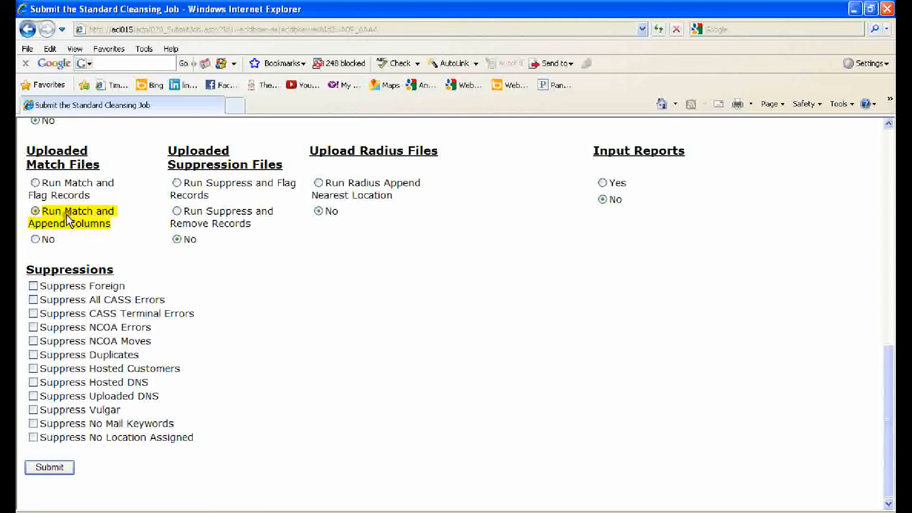
{"action": "left_click", "coordinate": [56, 195]}
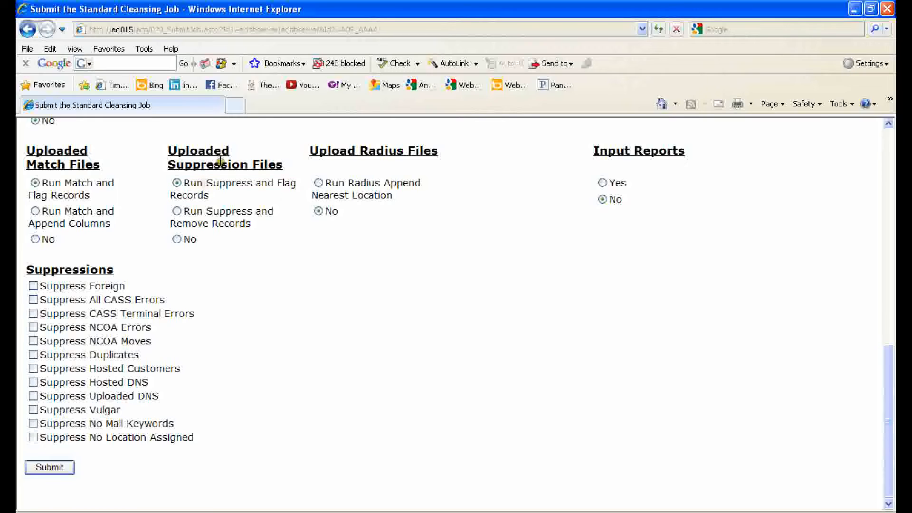
{"action": "left_click", "coordinate": [190, 184]}
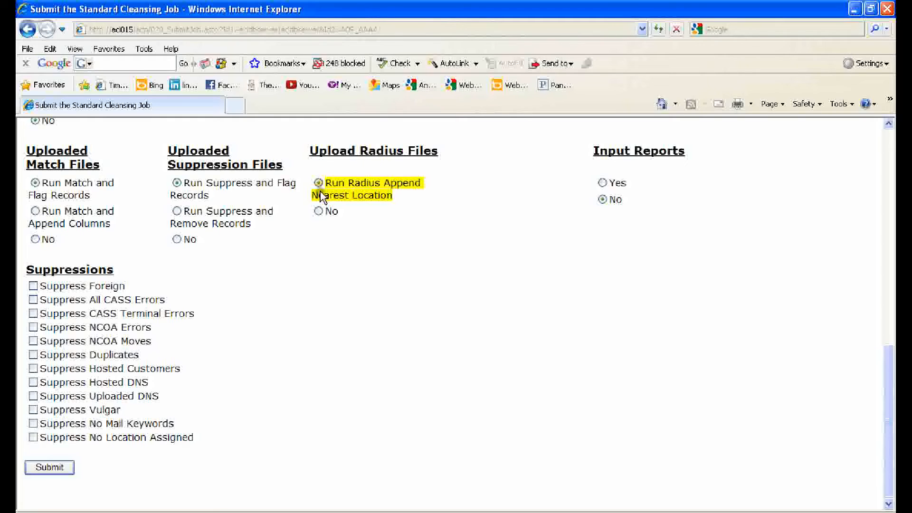
{"action": "left_click", "coordinate": [609, 182]}
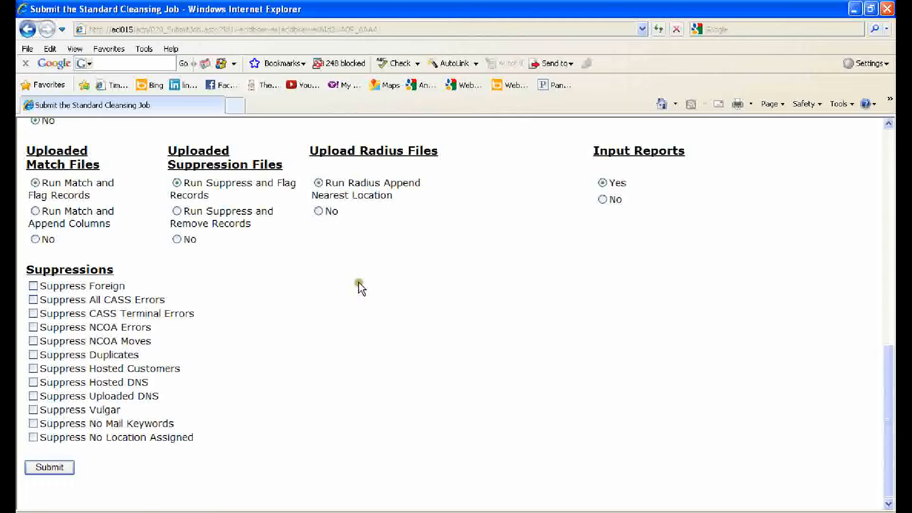
- Enable every suppression for the cleansing job, from Suppress Foreign through Suppress No Location Assigned
{"action": "left_click", "coordinate": [33, 286]}
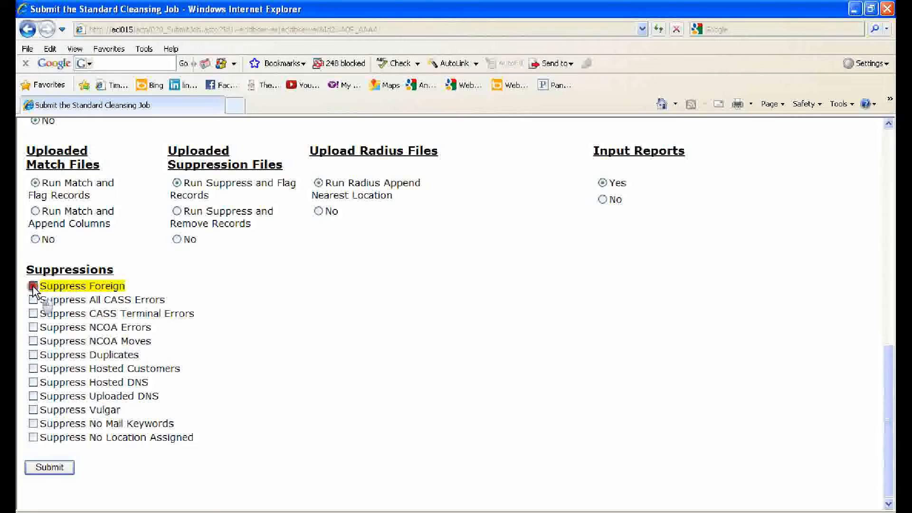
{"action": "left_click", "coordinate": [33, 300]}
{"action": "left_click", "coordinate": [32, 314]}
{"action": "left_click", "coordinate": [33, 328]}
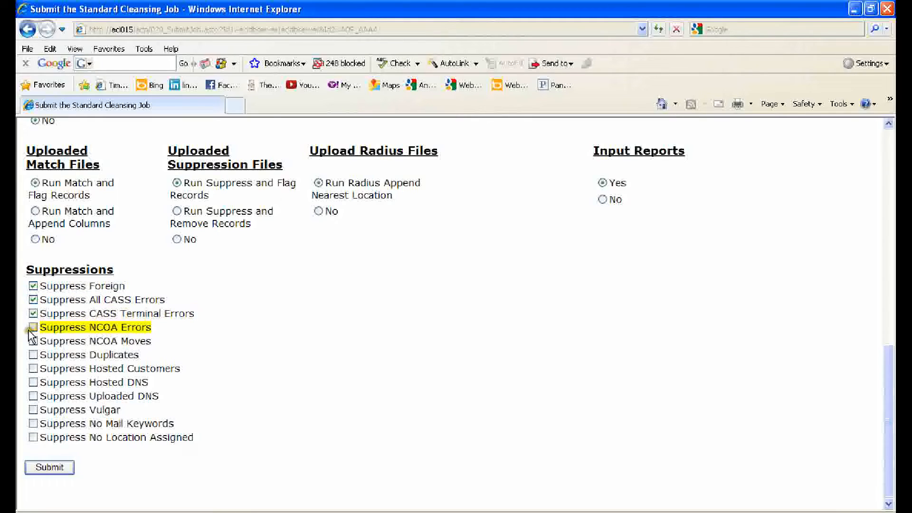
{"action": "left_click", "coordinate": [33, 342]}
{"action": "left_click", "coordinate": [33, 355]}
{"action": "left_click", "coordinate": [32, 369]}
{"action": "left_click", "coordinate": [33, 383]}
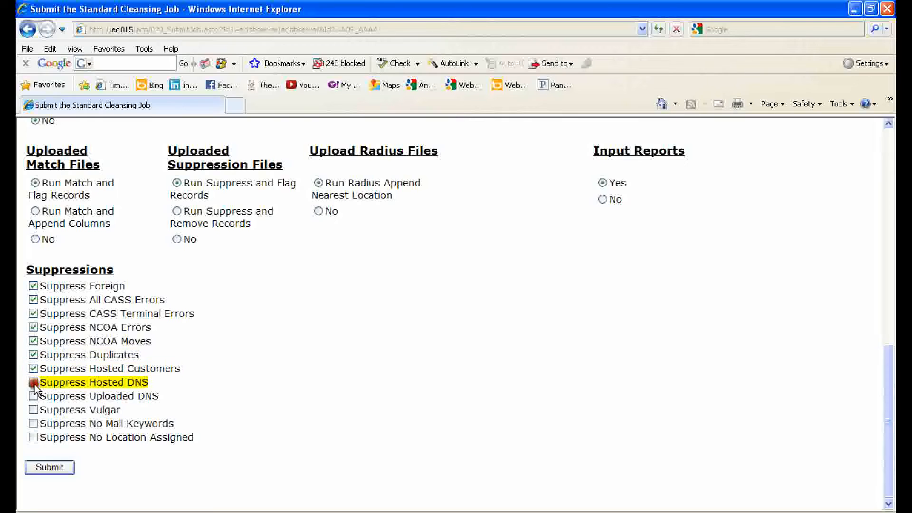
{"action": "left_click", "coordinate": [33, 396]}
{"action": "left_click", "coordinate": [33, 411]}
{"action": "left_click", "coordinate": [33, 424]}
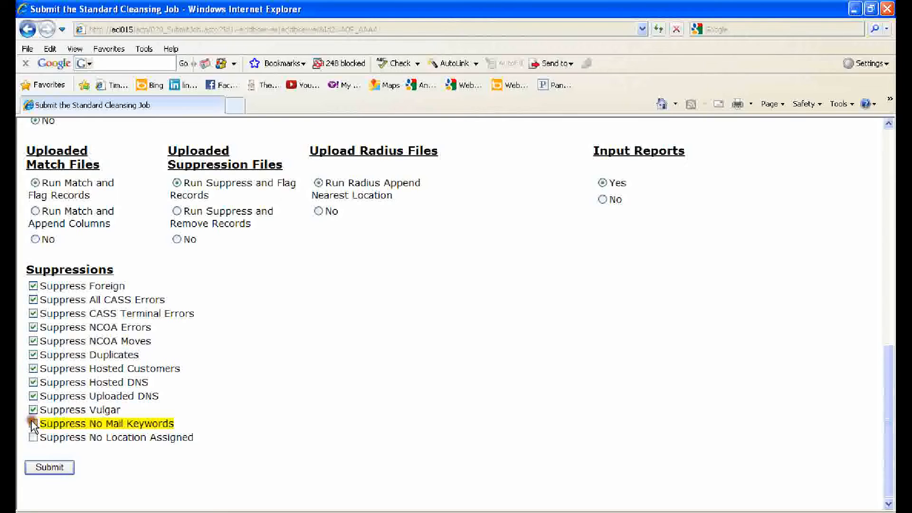
{"action": "left_click", "coordinate": [33, 437]}
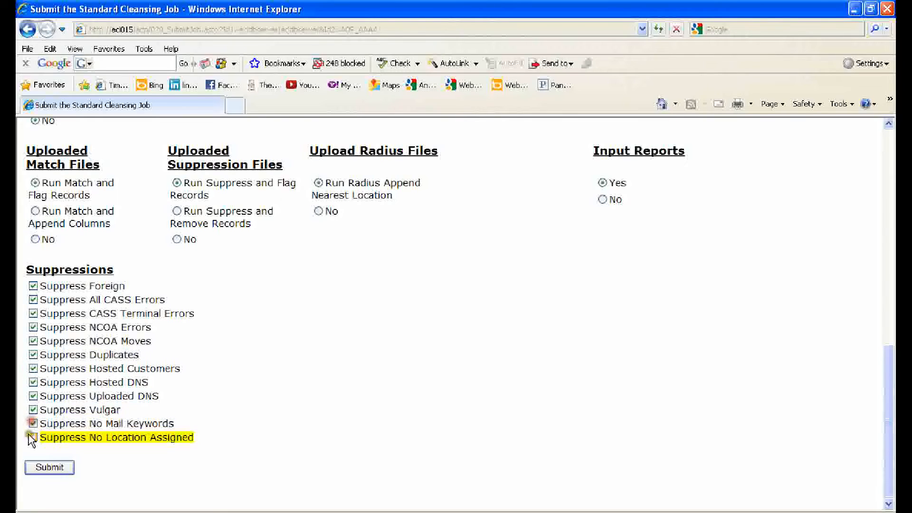
{"action": "left_click", "coordinate": [36, 408]}
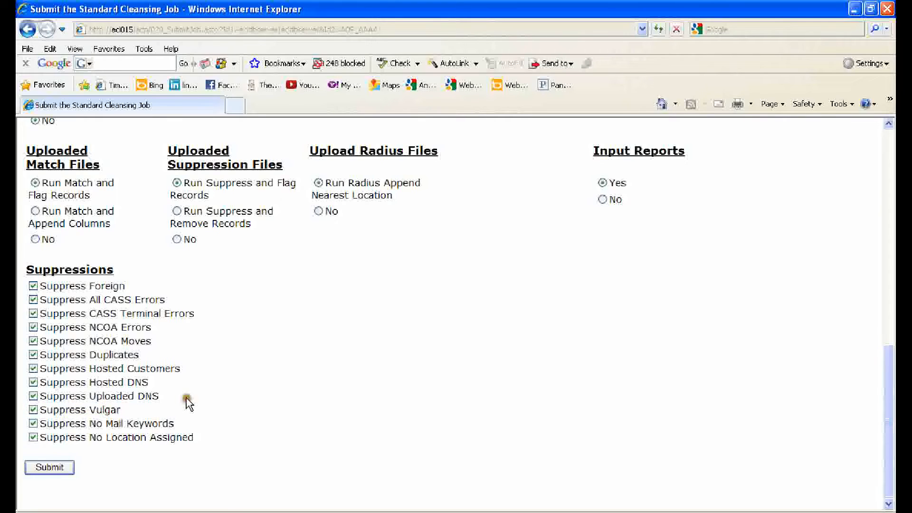
{"action": "double_click", "coordinate": [46, 422]}
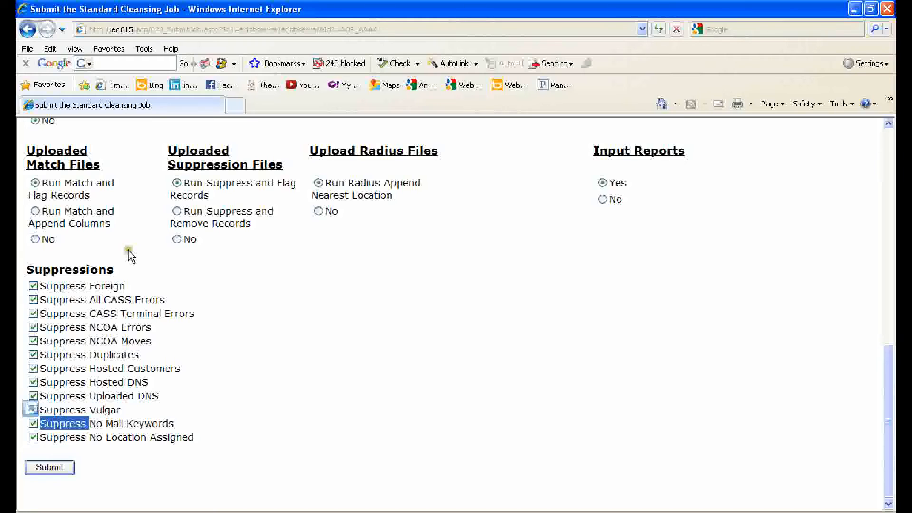
- Go to the Input Reports for ADP_AAAA, view the 1000 Total Records report and return to the report list
{"action": "scroll", "coordinate": [225, 338], "scroll_direction": "up", "scroll_amount": 5}
{"action": "scroll", "coordinate": [225, 337], "scroll_direction": "up", "scroll_amount": 5}
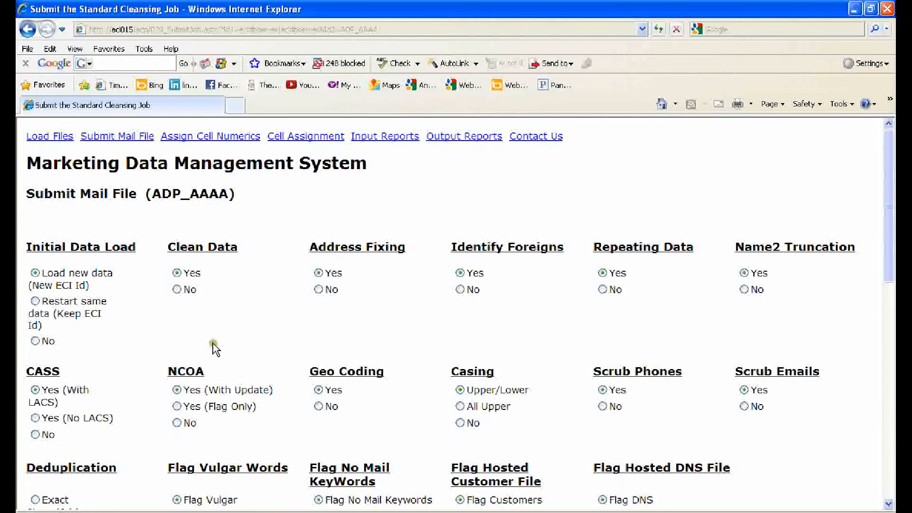
{"action": "left_click", "coordinate": [383, 137]}
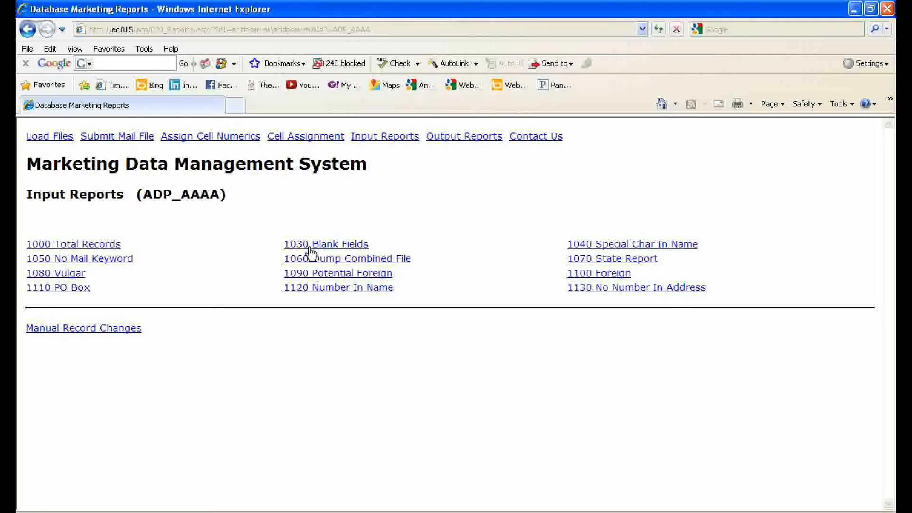
{"action": "left_click", "coordinate": [288, 249]}
{"action": "left_click", "coordinate": [101, 245]}
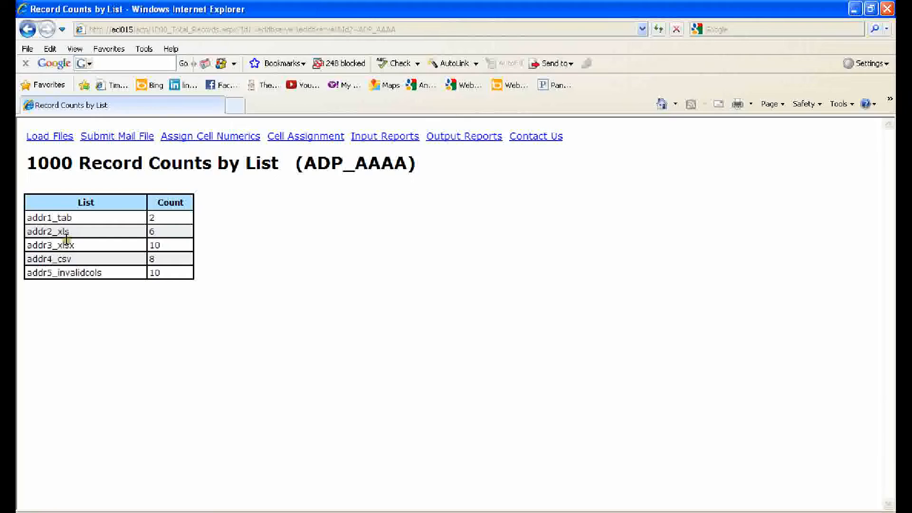
{"action": "key", "text": "alt+Left"}
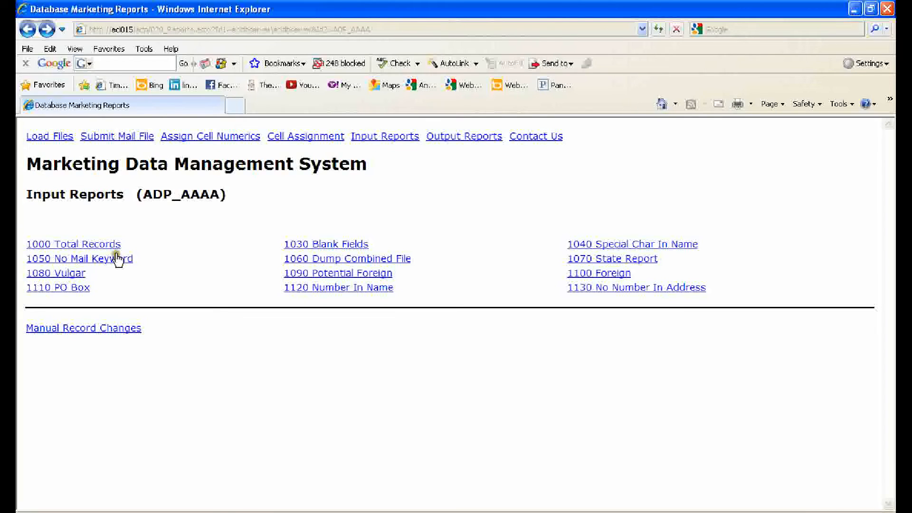
- View the 1030 Blank Fields, 1040 Special Char In Name and 1050 No Mail Keyword reports, returning to the report list after each
{"action": "left_click", "coordinate": [348, 243]}
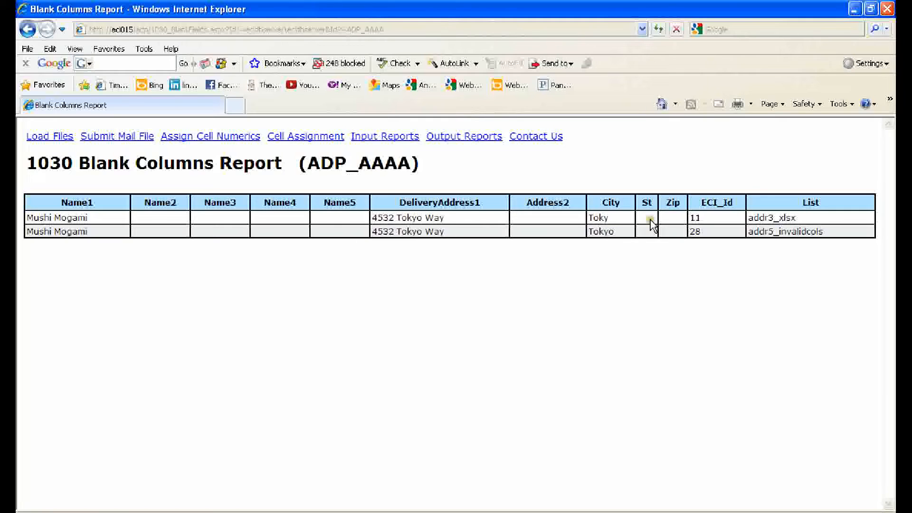
{"action": "key", "text": "alt+Left"}
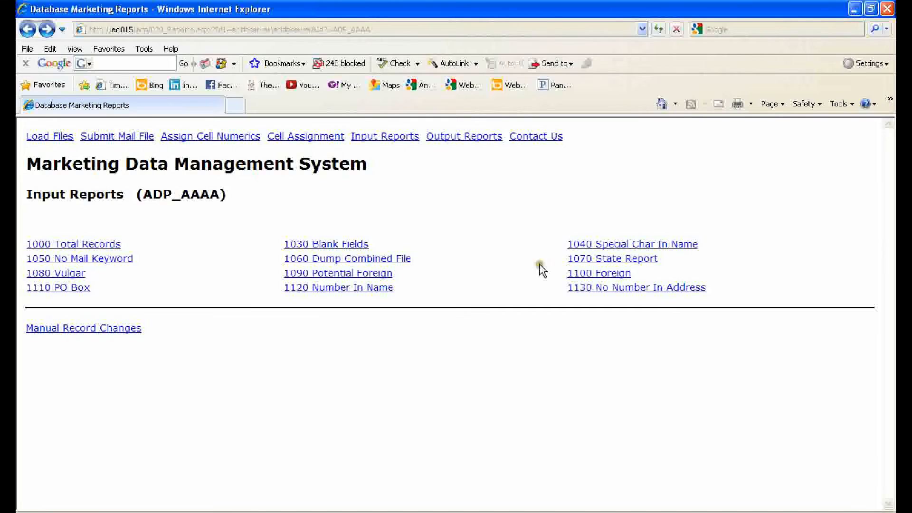
{"action": "left_click", "coordinate": [629, 245]}
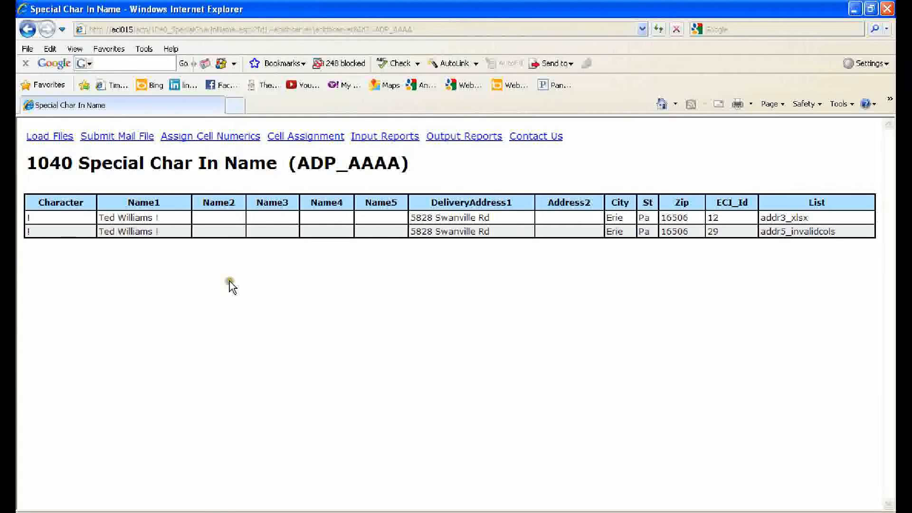
{"action": "key", "text": "alt+Left"}
{"action": "left_click", "coordinate": [93, 260]}
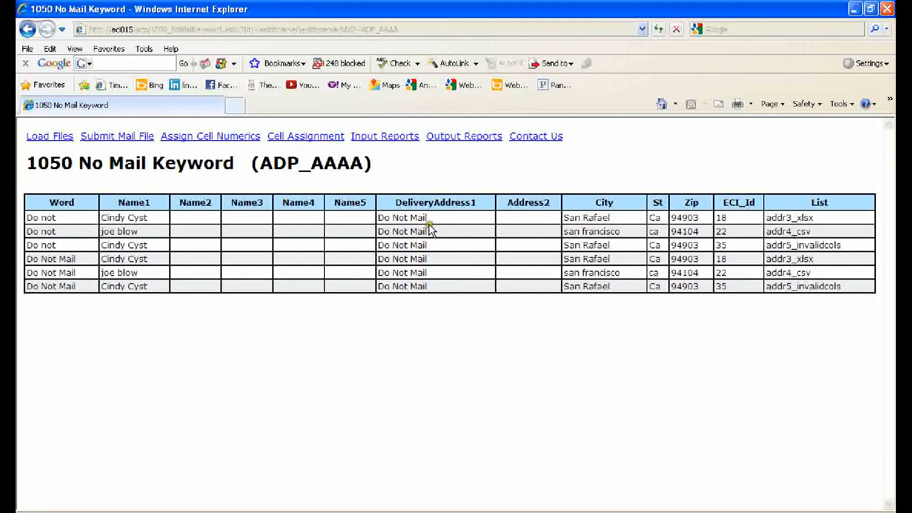
{"action": "key", "text": "alt+Left"}
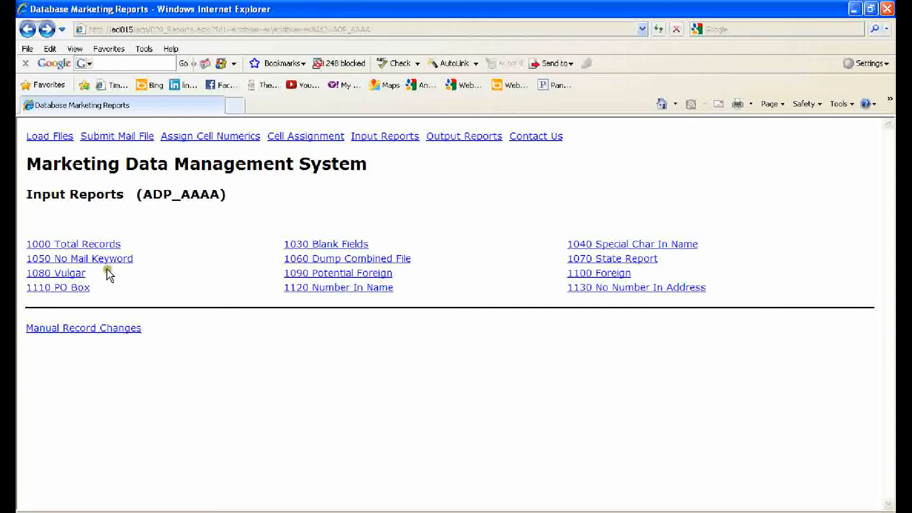
- View the 1090 Potential Foreign report and return to the list of input reports
{"action": "left_click", "coordinate": [336, 274]}
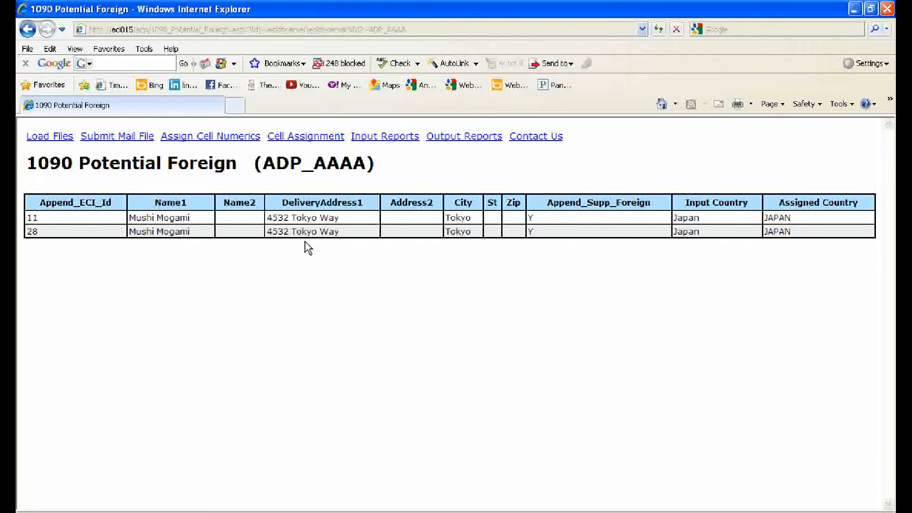
{"action": "left_click", "coordinate": [502, 231]}
{"action": "key", "text": "alt+Left"}
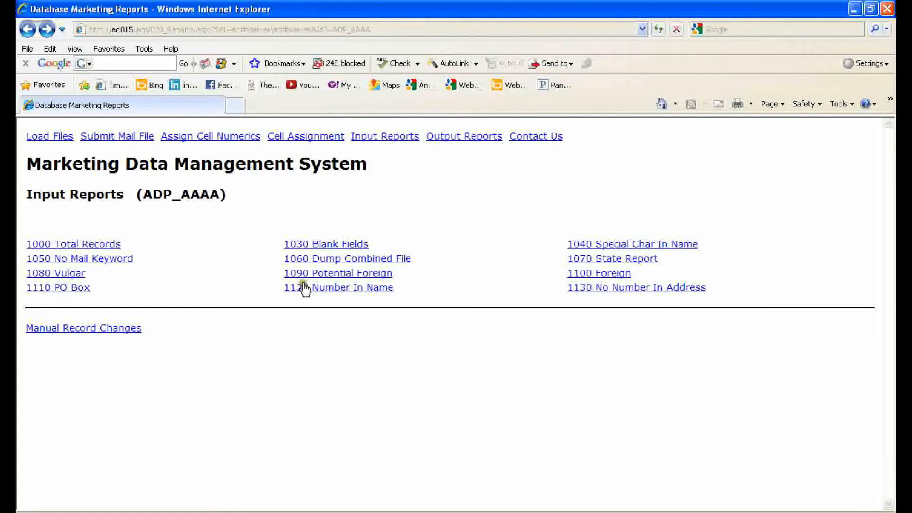
- Open Manual Record Changes and select the mail file record with ECI Id 1 for editing
{"action": "left_click", "coordinate": [81, 329]}
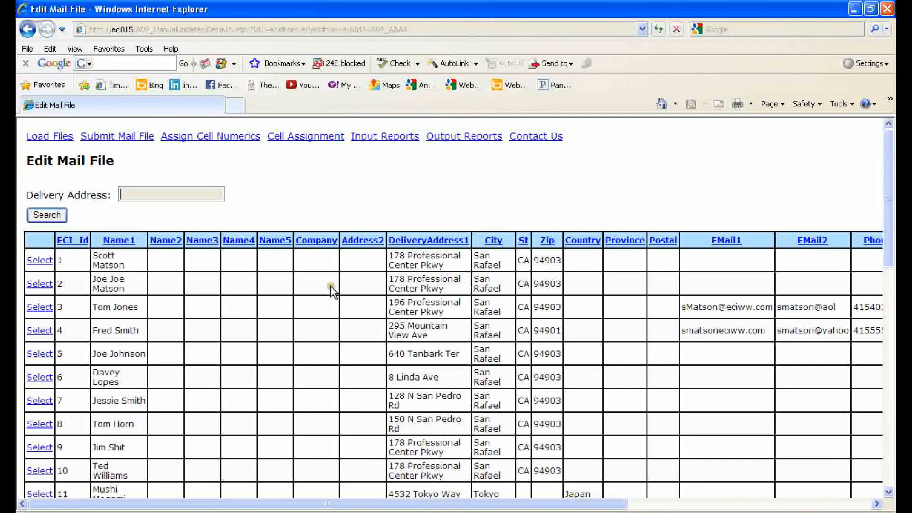
{"action": "scroll", "coordinate": [309, 291], "scroll_direction": "down", "scroll_amount": 6}
{"action": "scroll", "coordinate": [285, 292], "scroll_direction": "up", "scroll_amount": 6}
{"action": "left_click", "coordinate": [36, 266]}
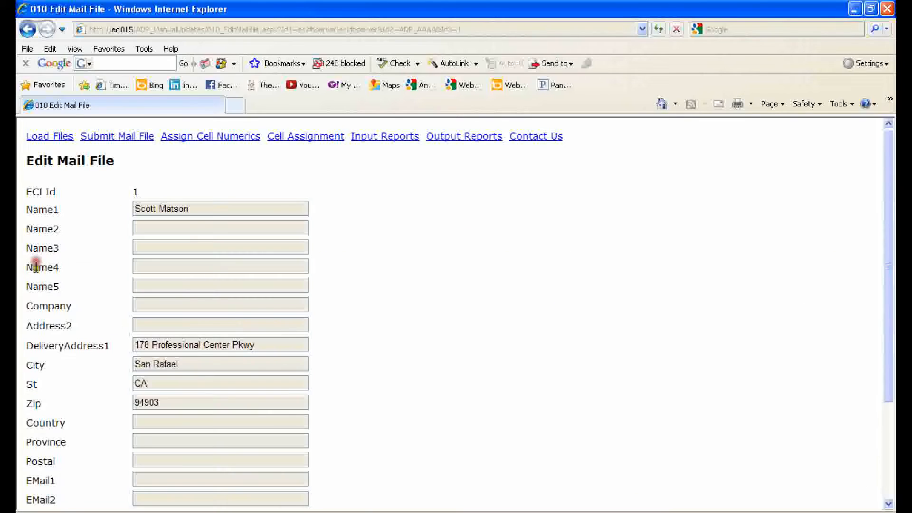
- Set the record's Suppression Reason to "No Records" and its Update Reason Code to Z99 - Miscellaneous
{"action": "scroll", "coordinate": [286, 238], "scroll_direction": "down", "scroll_amount": 2}
{"action": "scroll", "coordinate": [269, 218], "scroll_direction": "down", "scroll_amount": 3}
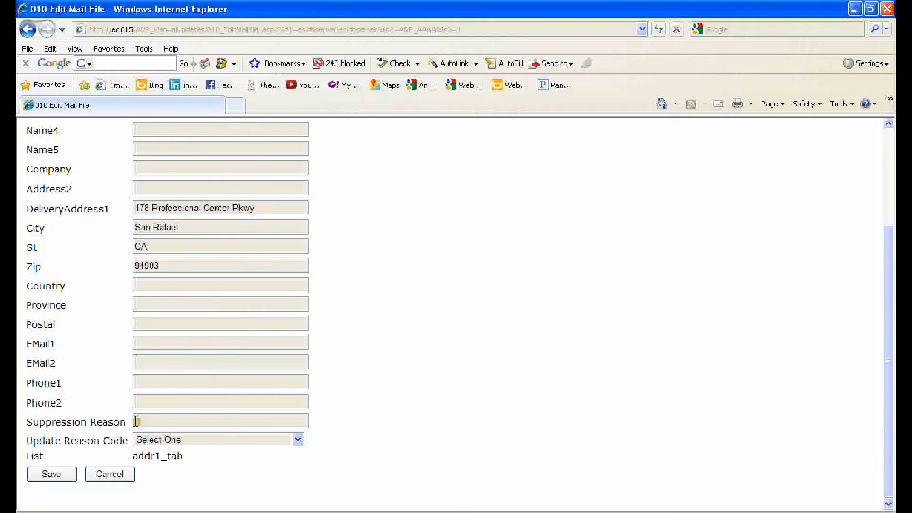
{"action": "left_click", "coordinate": [136, 421]}
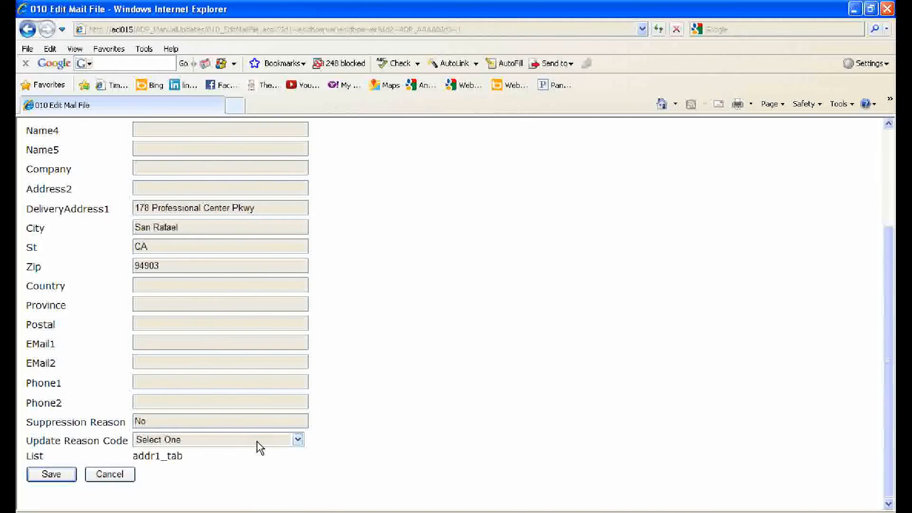
{"action": "type", "text": "No Records"}
{"action": "left_click", "coordinate": [197, 440]}
{"action": "left_click", "coordinate": [298, 440]}
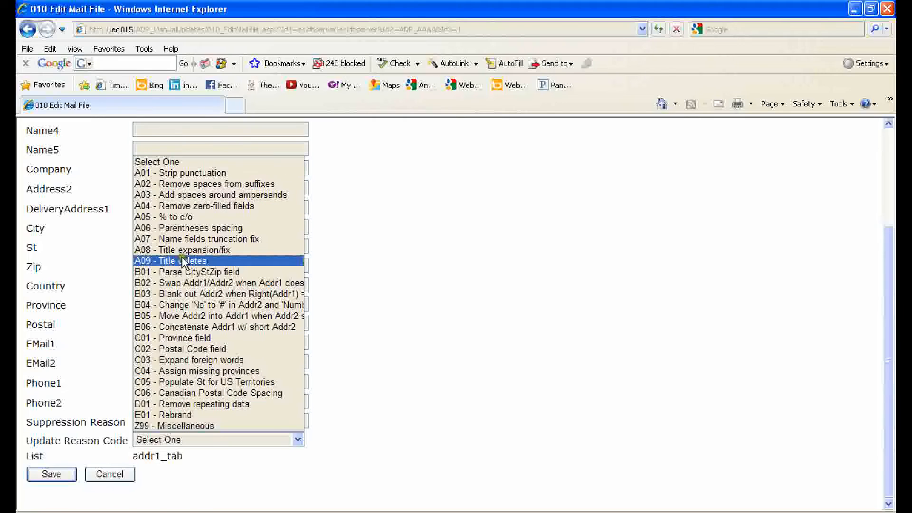
{"action": "left_click", "coordinate": [188, 425]}
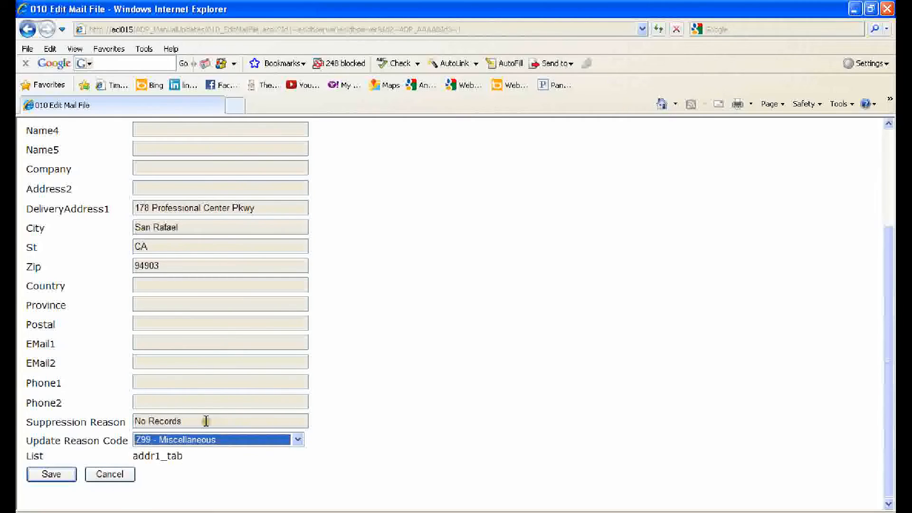
- Clear the Suppression Reason and cancel editing of the mail file record
{"action": "left_click_drag", "start_coordinate": [162, 420], "coordinate": [38, 422]}
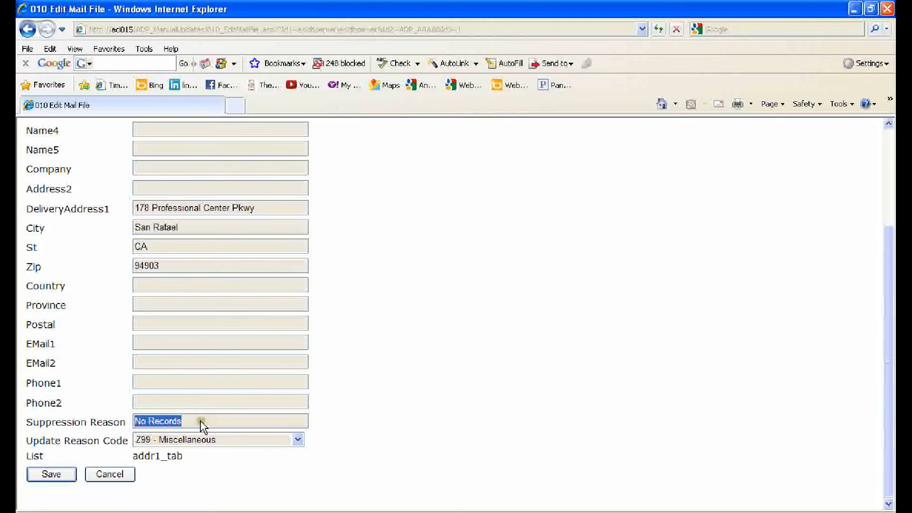
{"action": "key", "text": "Delete"}
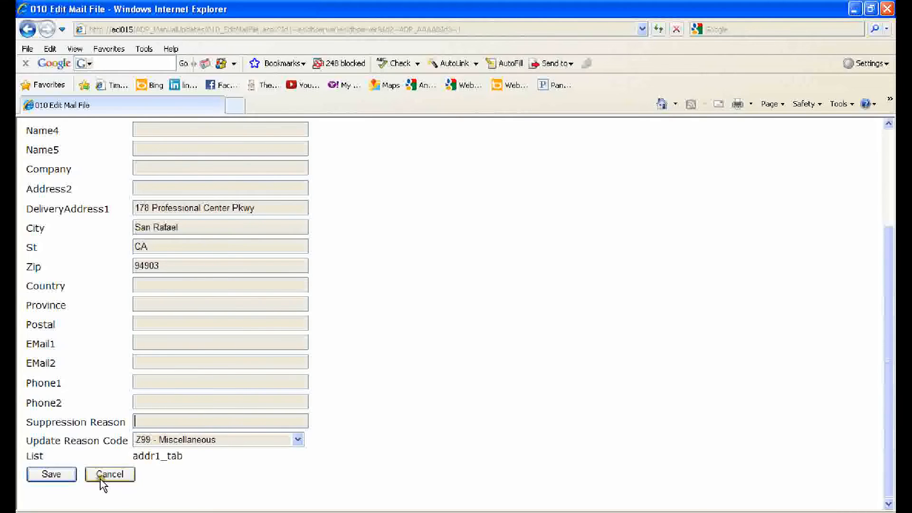
{"action": "left_click", "coordinate": [103, 475]}
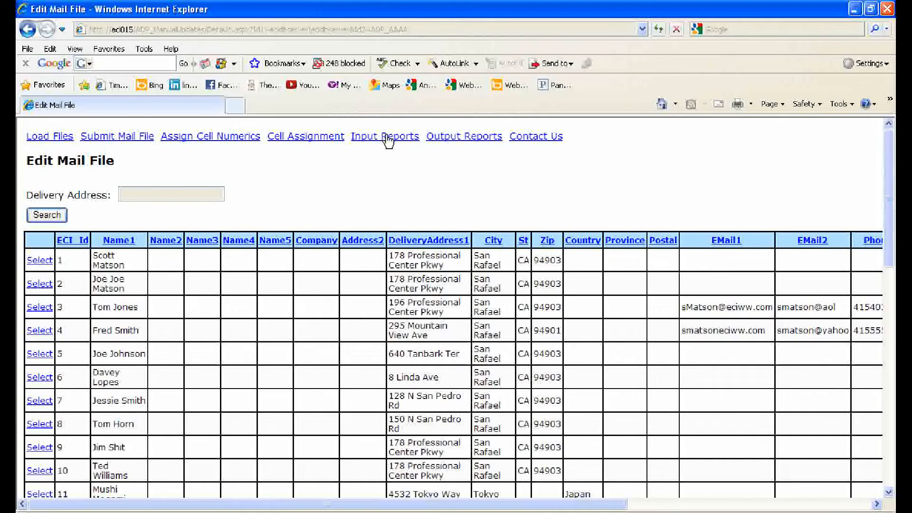
- View the Assign Cell Numerics settings, then open Cell Assignment for ADP_AAAA and clear the existing cell assignments
{"action": "left_click", "coordinate": [243, 138]}
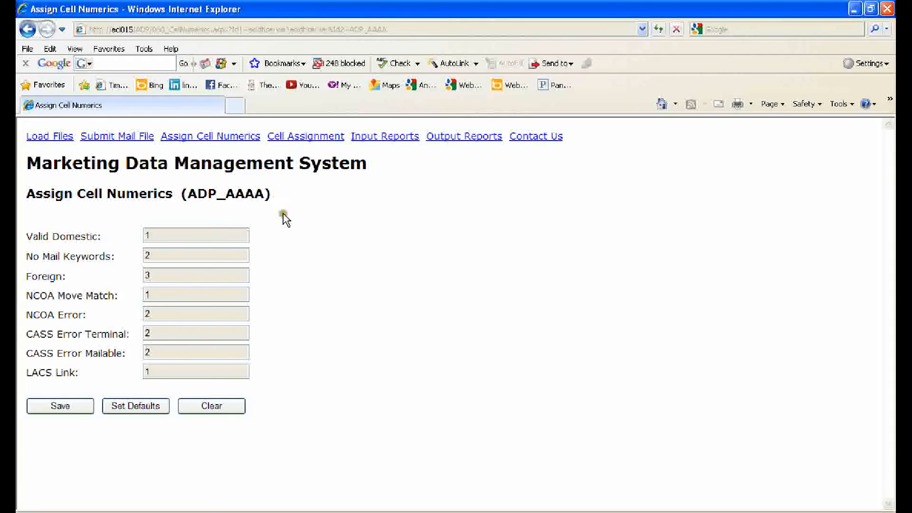
{"action": "left_click", "coordinate": [292, 136]}
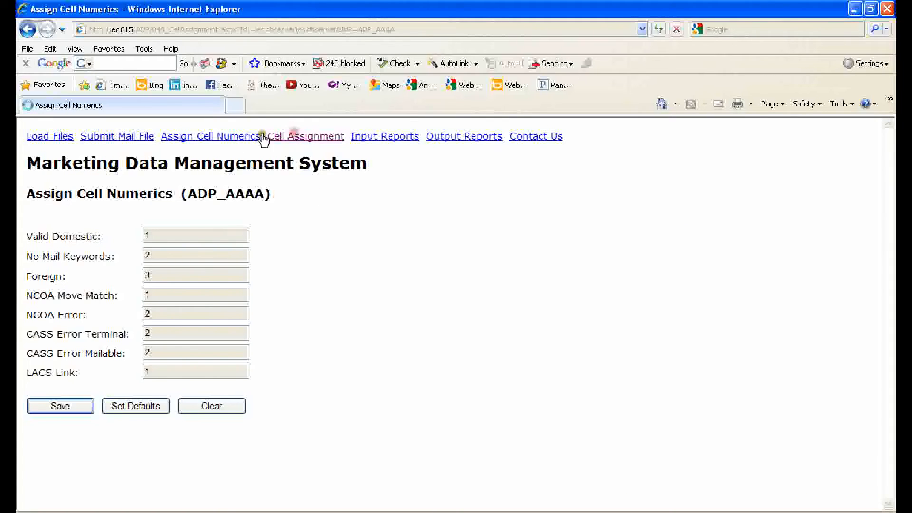
{"action": "left_click", "coordinate": [285, 235]}
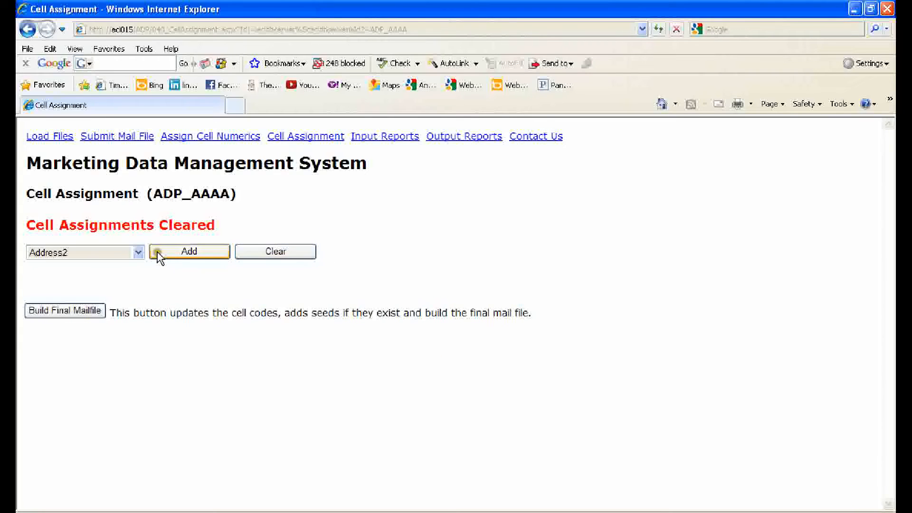
- Add the Append_List and Country columns to the cell assignment table
{"action": "left_click", "coordinate": [138, 254]}
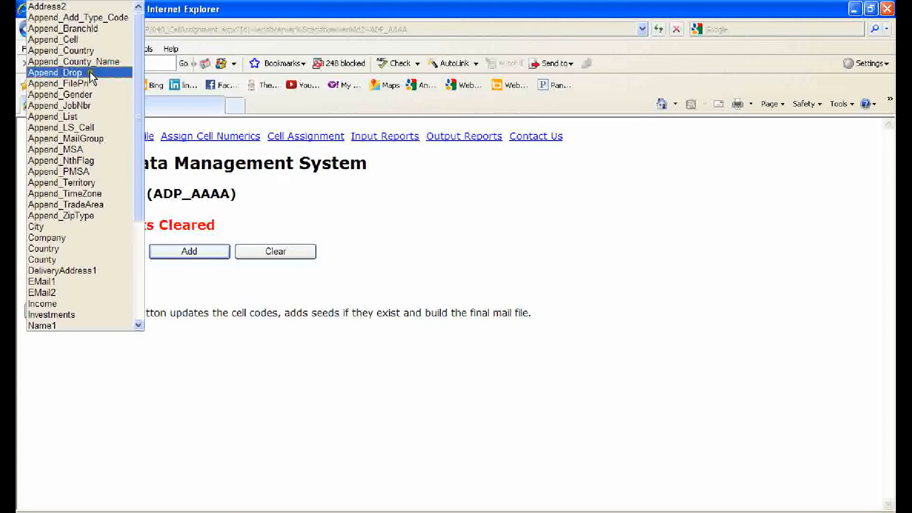
{"action": "left_click", "coordinate": [71, 116]}
{"action": "left_click", "coordinate": [183, 252]}
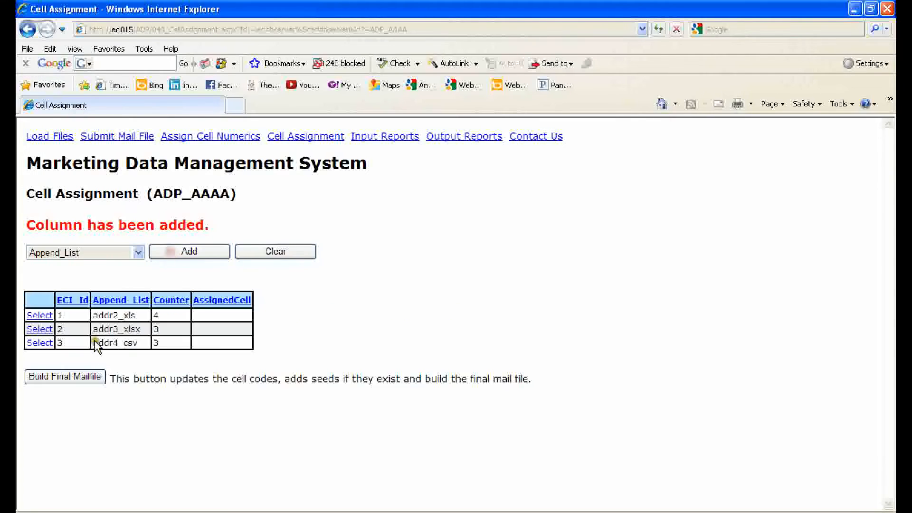
{"action": "left_click", "coordinate": [138, 253]}
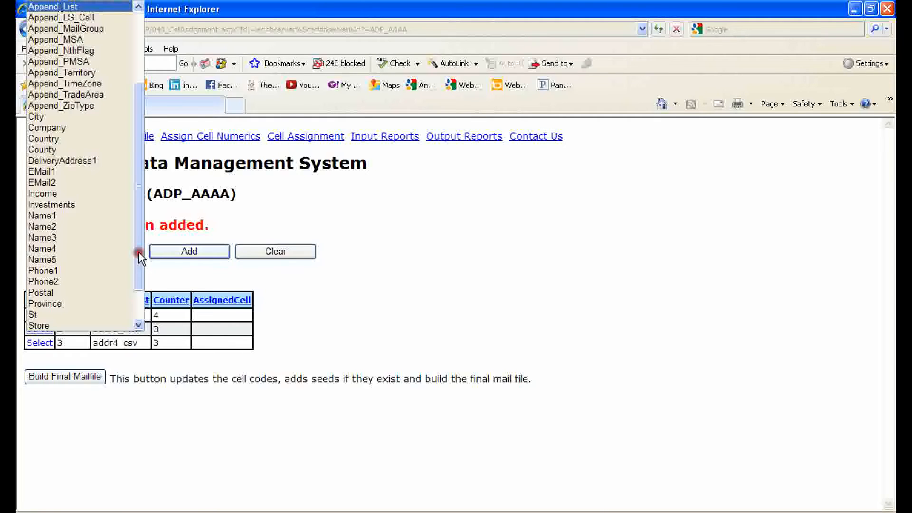
{"action": "left_click", "coordinate": [71, 138]}
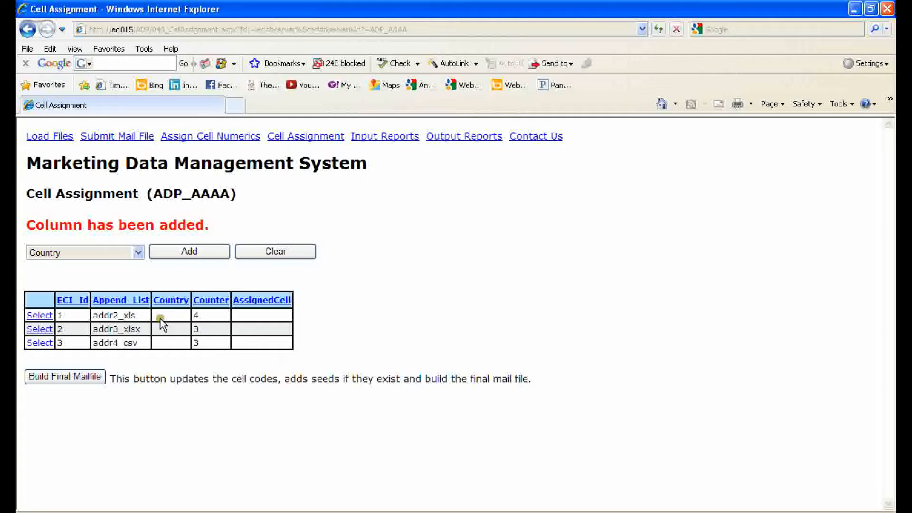
{"action": "left_click", "coordinate": [138, 252]}
{"action": "left_click", "coordinate": [182, 282]}
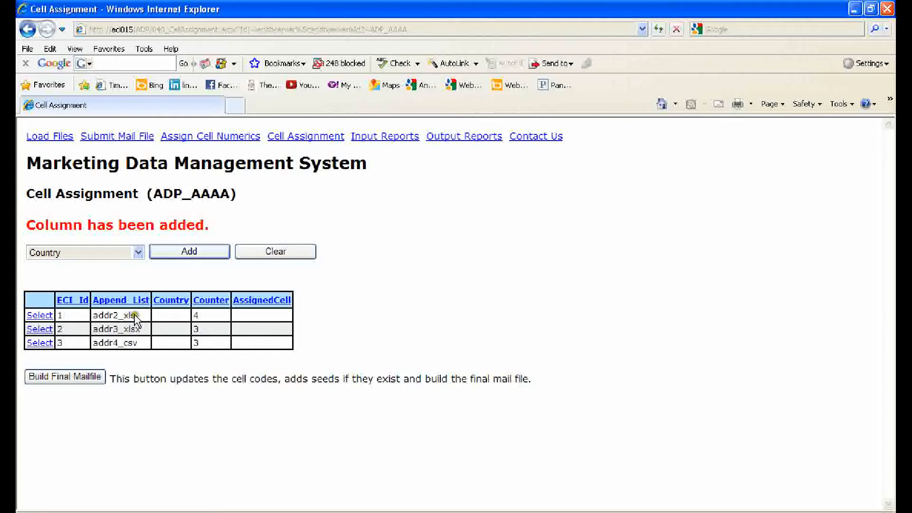
- Add the Address2 column to the cell assignment table
{"action": "left_click", "coordinate": [137, 252]}
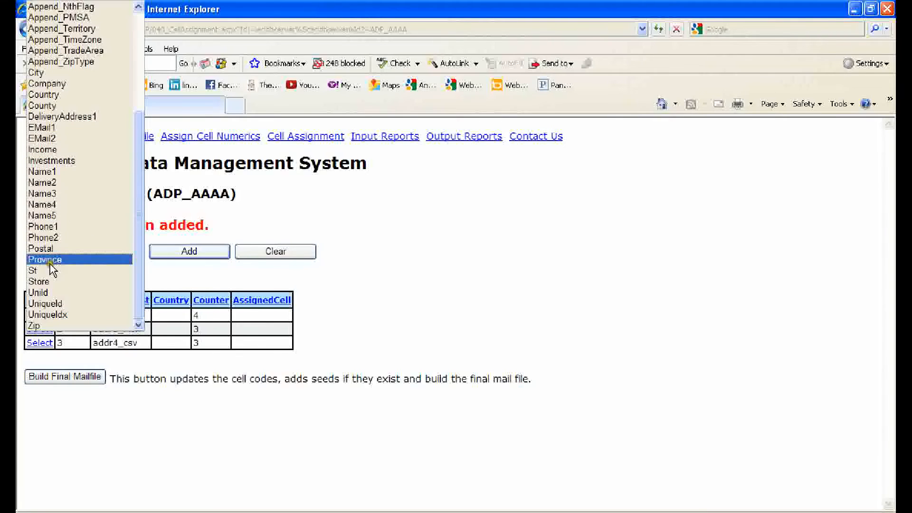
{"action": "scroll", "coordinate": [58, 89], "scroll_direction": "up", "scroll_amount": 5}
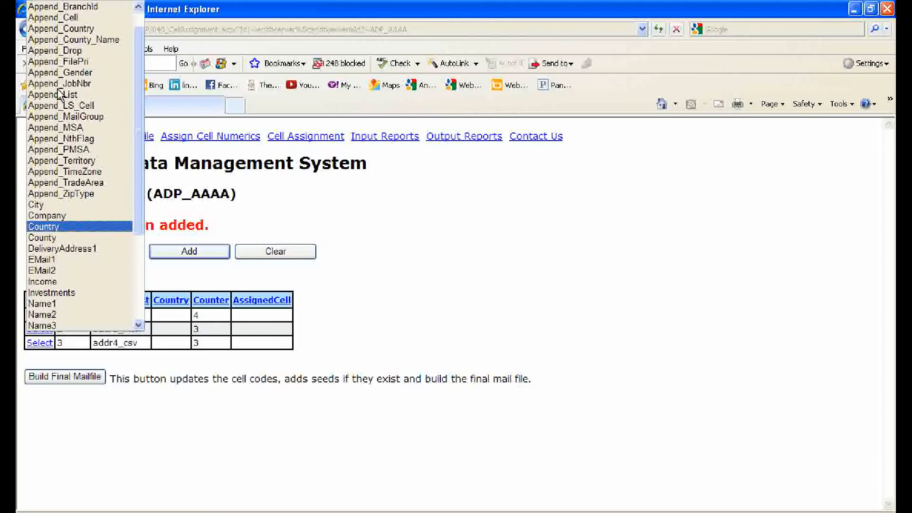
{"action": "left_click", "coordinate": [54, 7]}
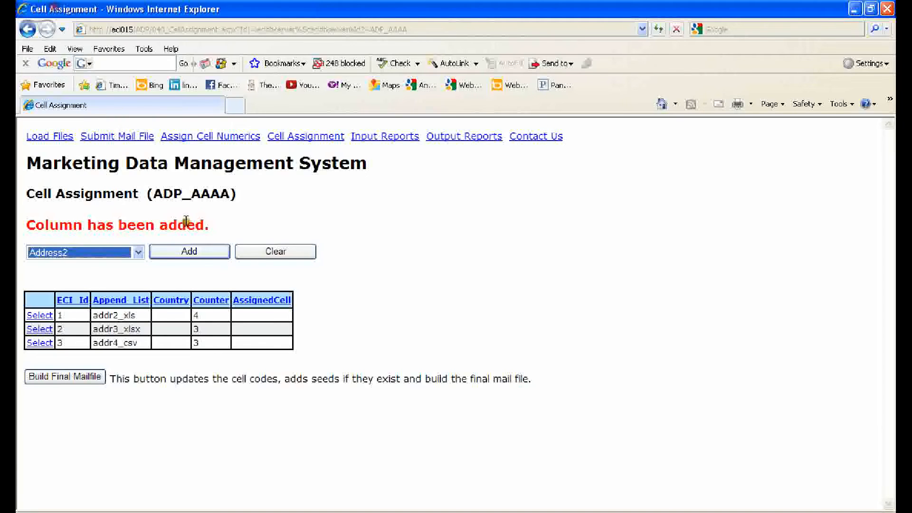
{"action": "left_click", "coordinate": [192, 251]}
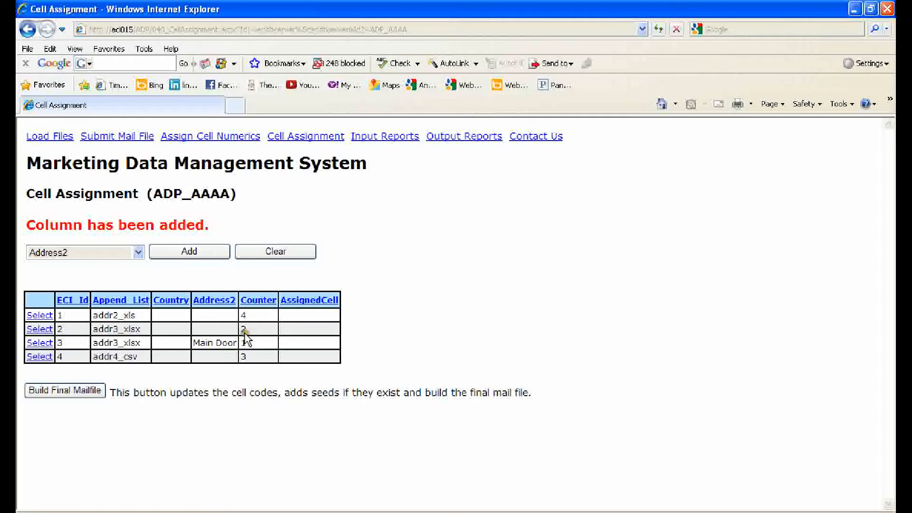
- Assign cell code A to the row with ECI_Id 1 and cell code B to the row with ECI_Id 2
{"action": "left_click", "coordinate": [40, 316]}
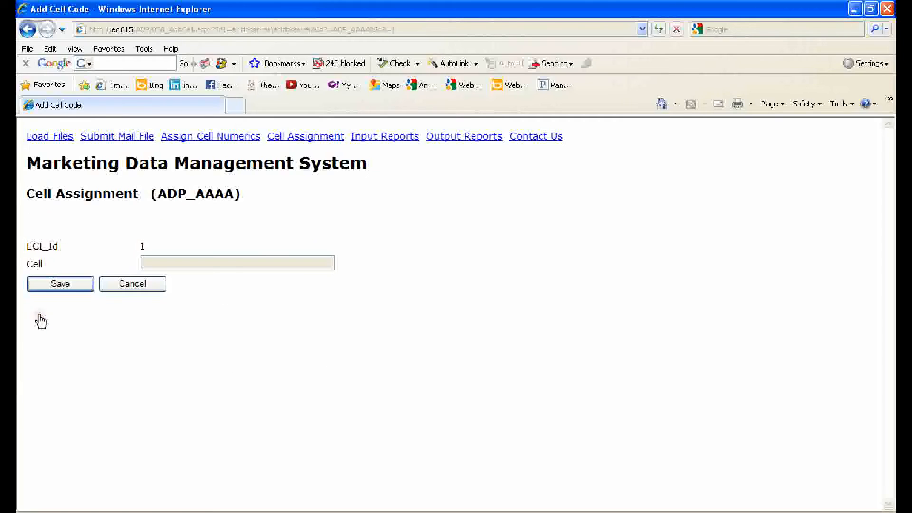
{"action": "type", "text": "A"}
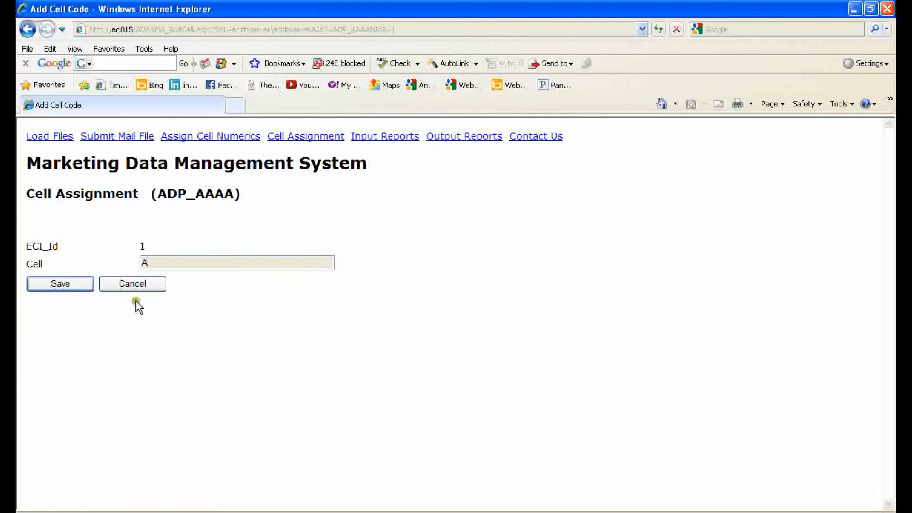
{"action": "left_click", "coordinate": [80, 290]}
{"action": "left_click", "coordinate": [48, 313]}
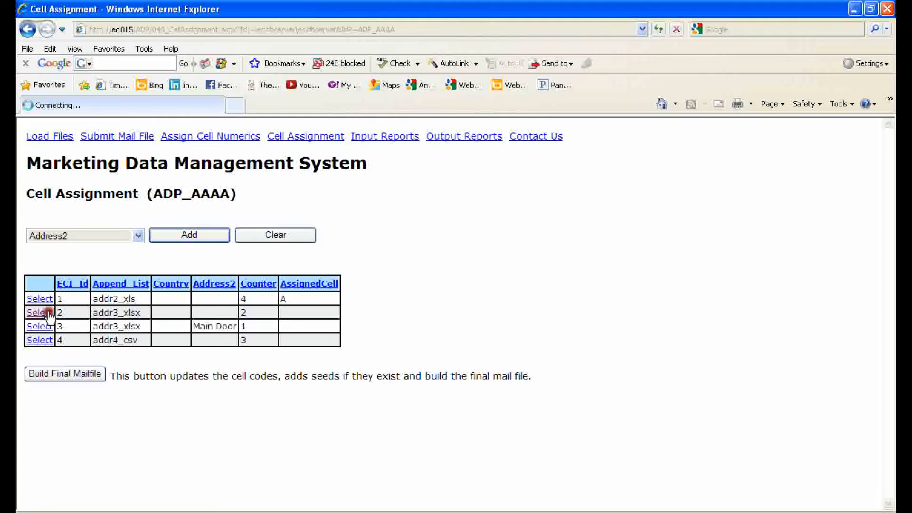
{"action": "type", "text": "B"}
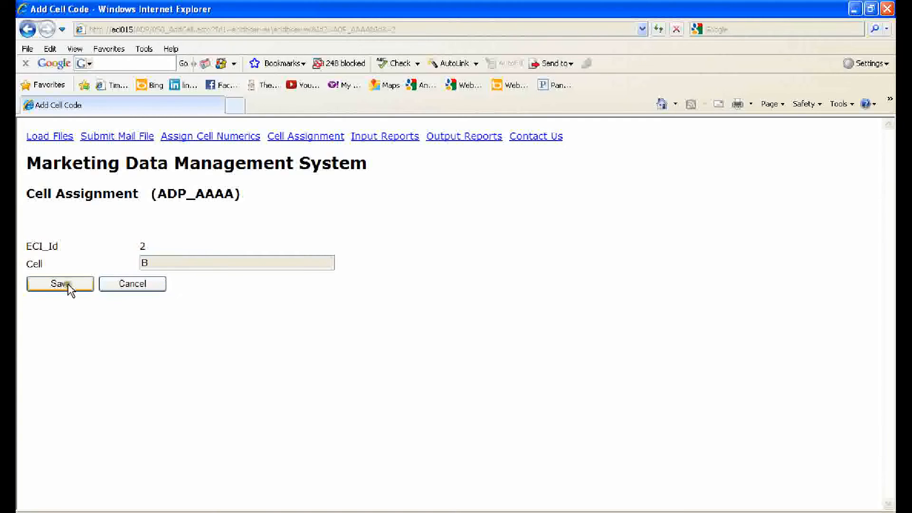
{"action": "left_click", "coordinate": [67, 287]}
- Assign cell code C to the rows with ECI_Id 3 and ECI_Id 4
{"action": "left_click", "coordinate": [48, 326]}
{"action": "type", "text": "C"}
{"action": "left_click", "coordinate": [78, 287]}
{"action": "left_click", "coordinate": [40, 340]}
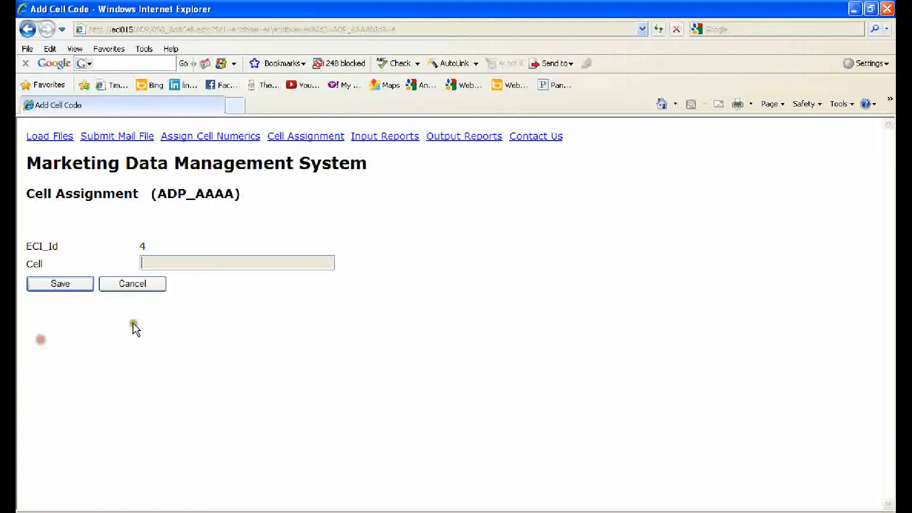
{"action": "type", "text": "C"}
{"action": "left_click", "coordinate": [68, 285]}
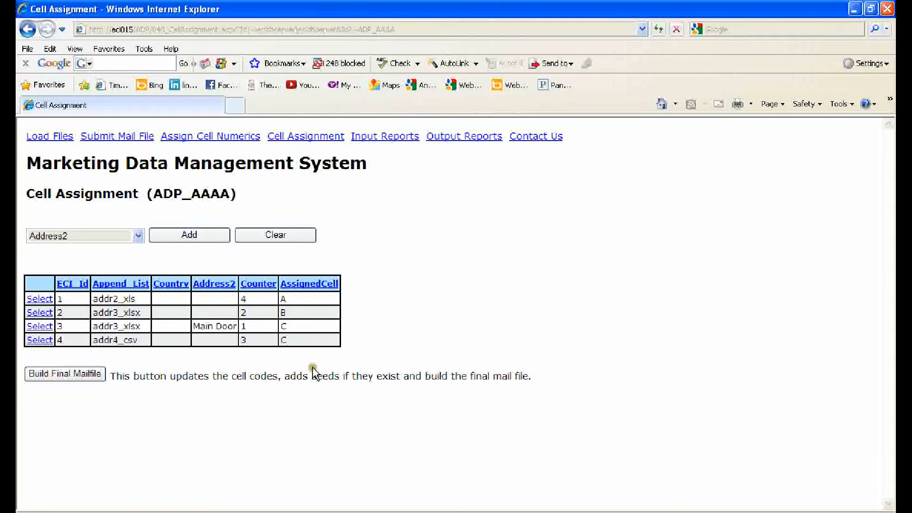
- Go to the Output Reports, examine the 3000 Waterfall report down to Supp Manual Suppressions, and return to the report list
{"action": "left_click", "coordinate": [469, 138]}
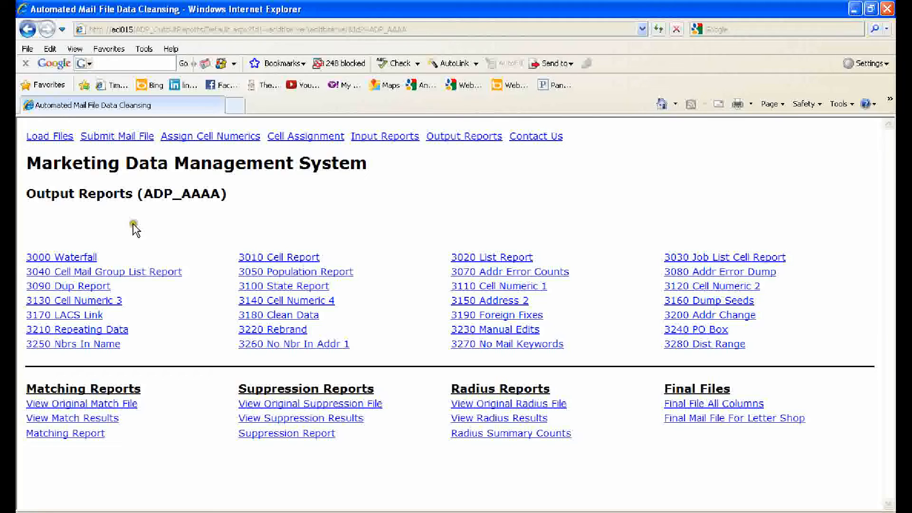
{"action": "left_click", "coordinate": [64, 256]}
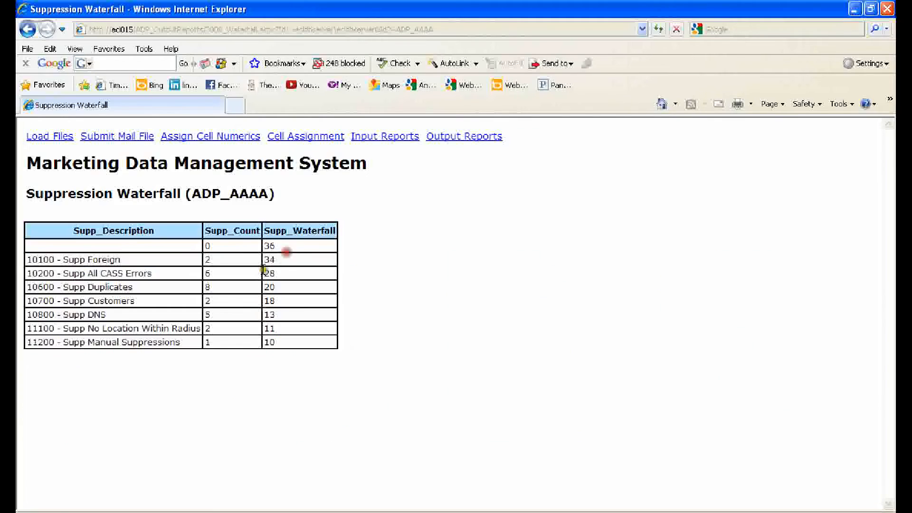
{"action": "left_click_drag", "start_coordinate": [282, 245], "coordinate": [265, 245]}
{"action": "left_click", "coordinate": [223, 262]}
{"action": "double_click", "coordinate": [248, 342]}
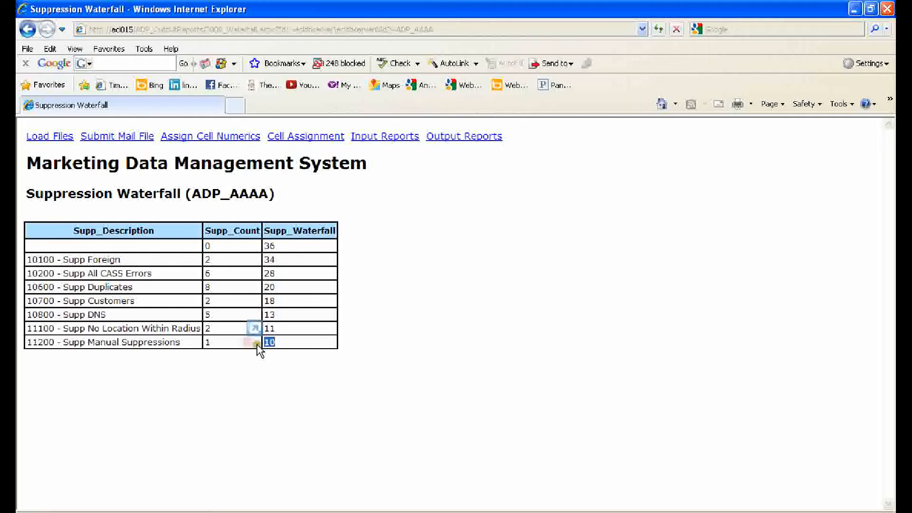
{"action": "left_click", "coordinate": [170, 341]}
{"action": "left_click_drag", "start_coordinate": [171, 341], "coordinate": [43, 349]}
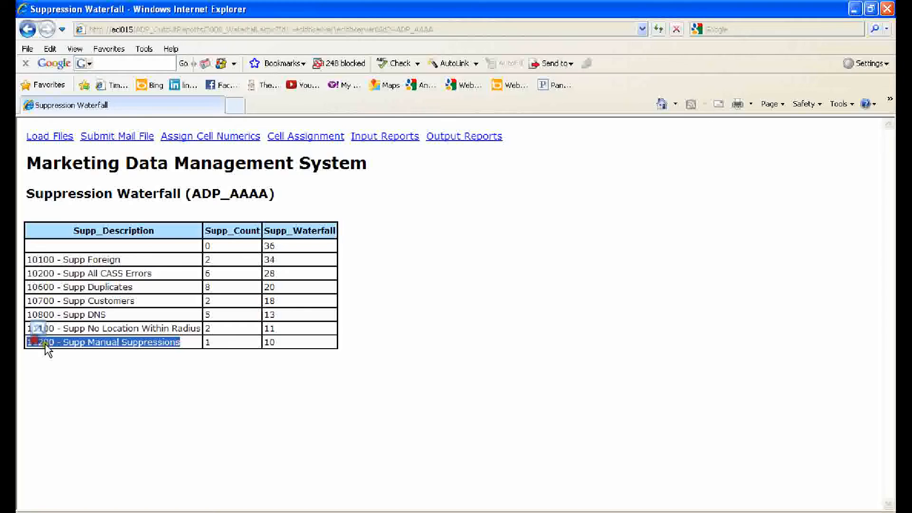
{"action": "key", "text": "alt+Left"}
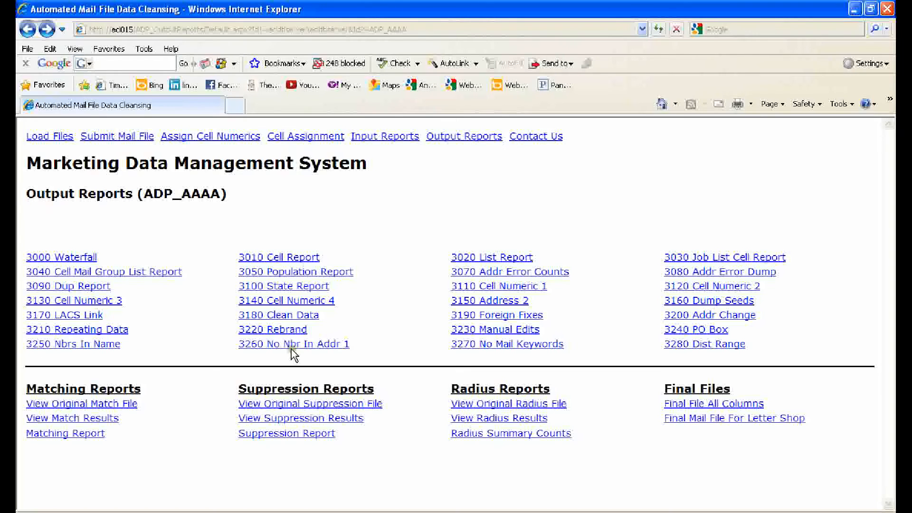
- View the 3040 Cell Mail Group List Report and the full 3050 Population Report, returning to the report list after each
{"action": "left_click", "coordinate": [110, 274]}
{"action": "key", "text": "alt+Left"}
{"action": "left_click", "coordinate": [310, 274]}
{"action": "scroll", "coordinate": [326, 322], "scroll_direction": "down", "scroll_amount": 8}
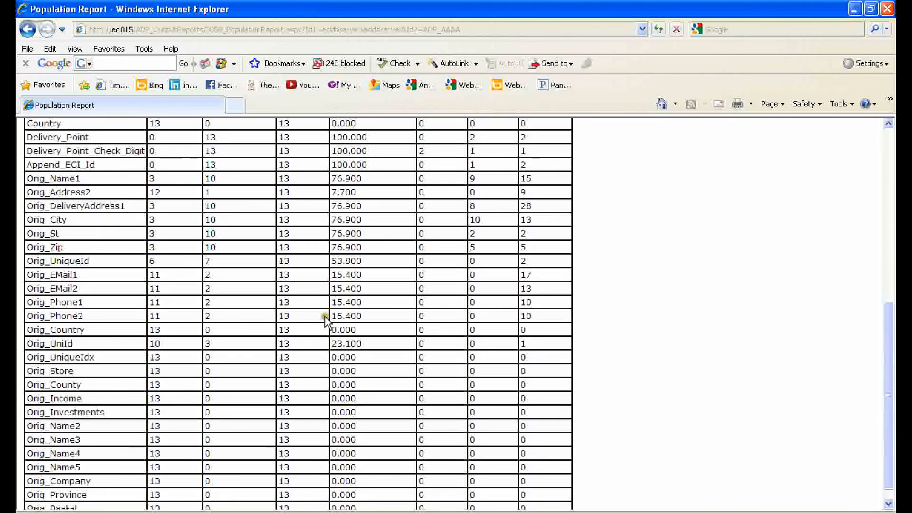
{"action": "scroll", "coordinate": [326, 322], "scroll_direction": "up", "scroll_amount": 8}
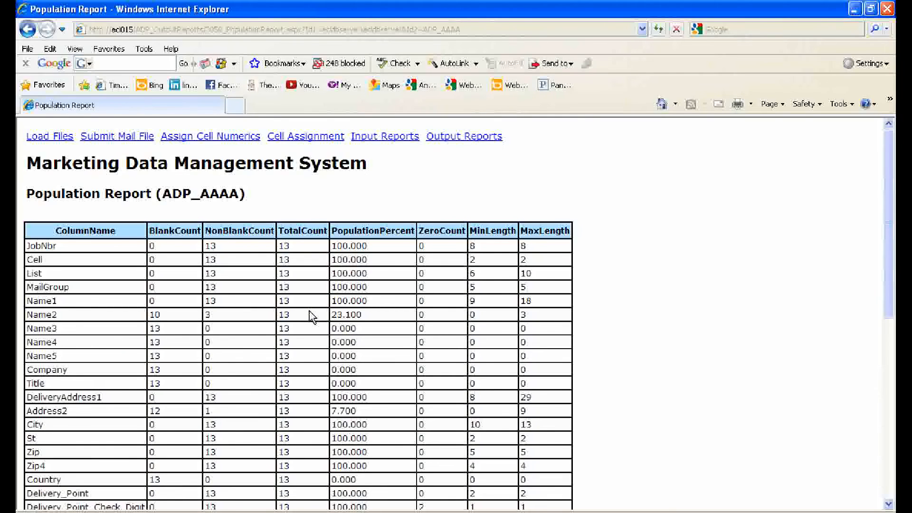
{"action": "key", "text": "alt+Left"}
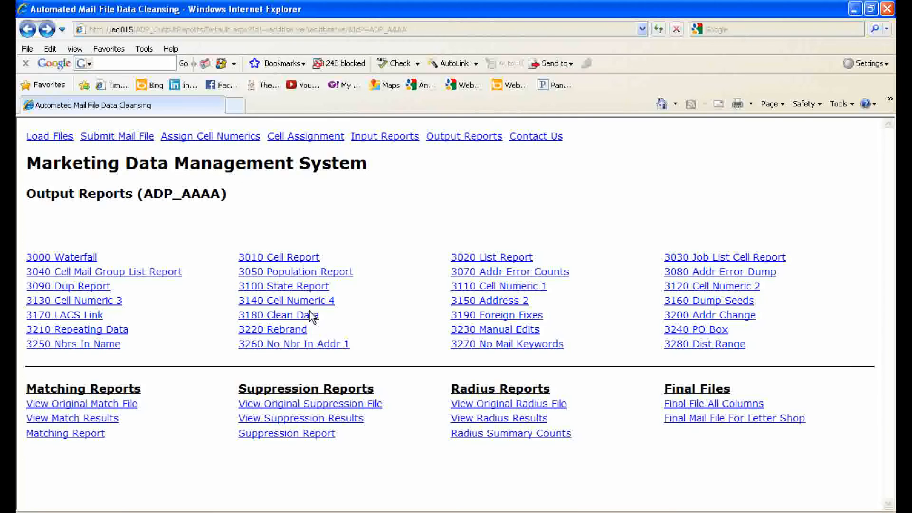
- View the 3070 Addr Error Counts report, return to the report list and open the 3080 Addr Error Dump report
{"action": "left_click", "coordinate": [542, 274]}
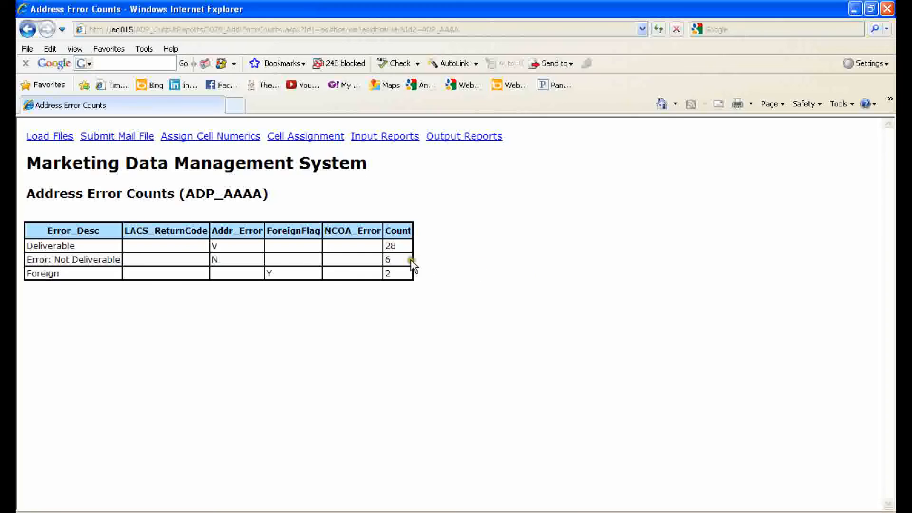
{"action": "key", "text": "alt+Left"}
{"action": "left_click", "coordinate": [674, 274]}
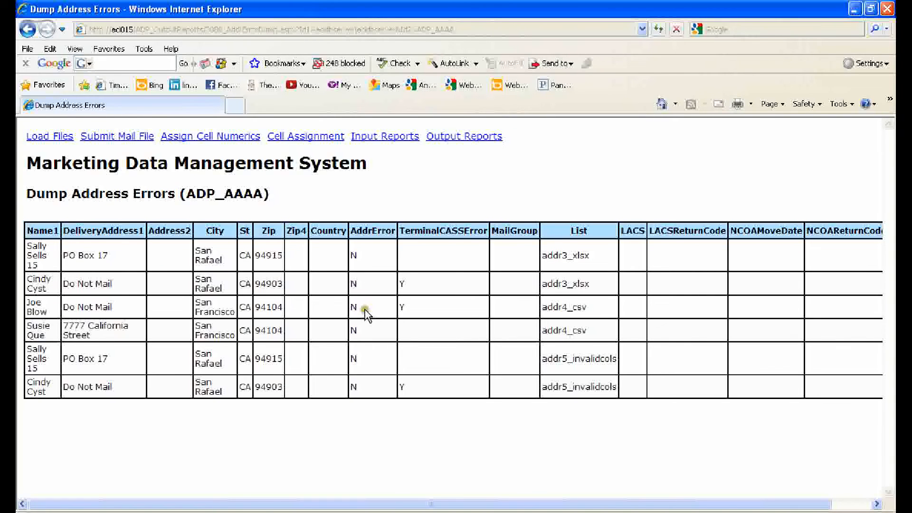
- Return to the report list, view the 3100 State Report and the 3150 Address 2 report, returning to the list after each
{"action": "key", "text": "alt+Left"}
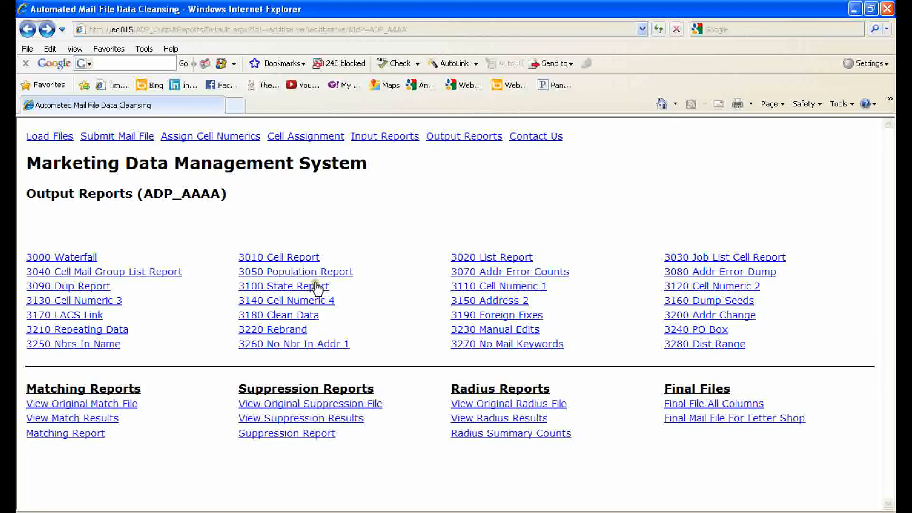
{"action": "left_click", "coordinate": [317, 287]}
{"action": "key", "text": "alt+Left"}
{"action": "left_click", "coordinate": [468, 301]}
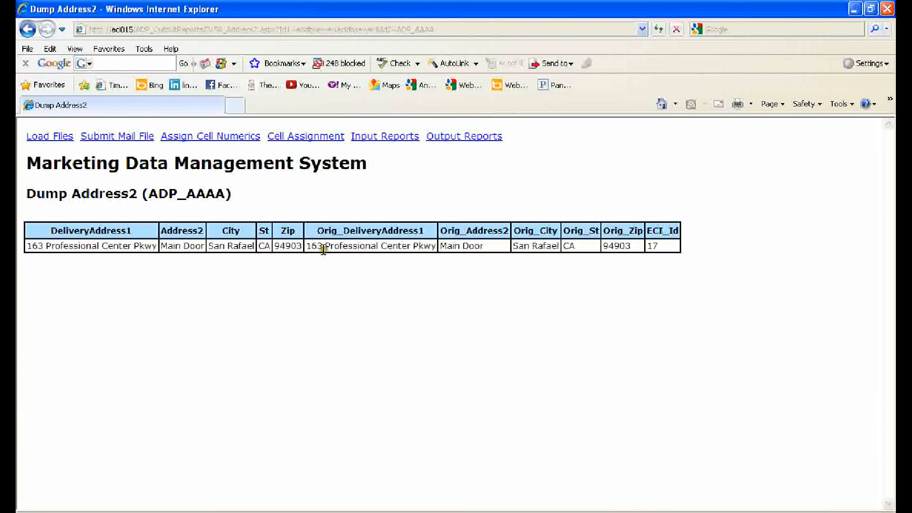
{"action": "key", "text": "BackSpace"}
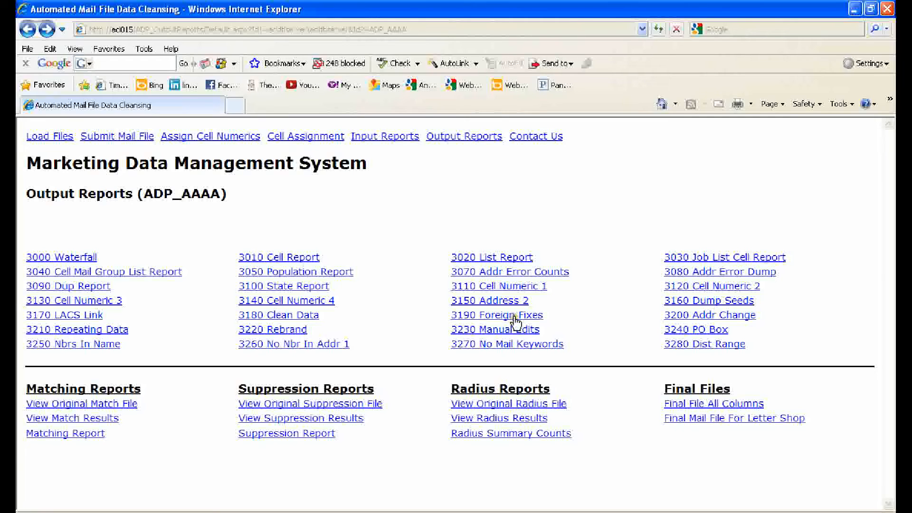
- Open the 3180 Clean Data report, examine the DataEdits code beside the new and original names, and return to the report list
{"action": "left_click", "coordinate": [303, 316]}
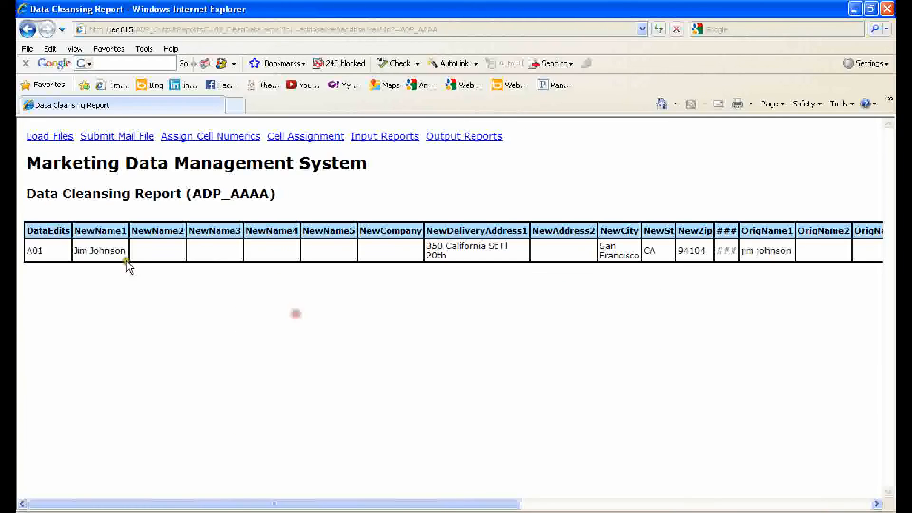
{"action": "left_click_drag", "start_coordinate": [74, 254], "coordinate": [24, 256]}
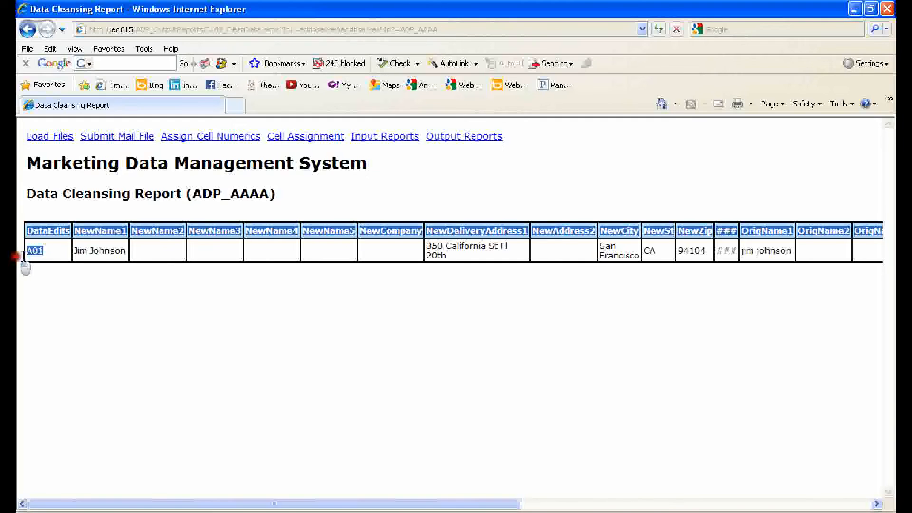
{"action": "left_click", "coordinate": [75, 259]}
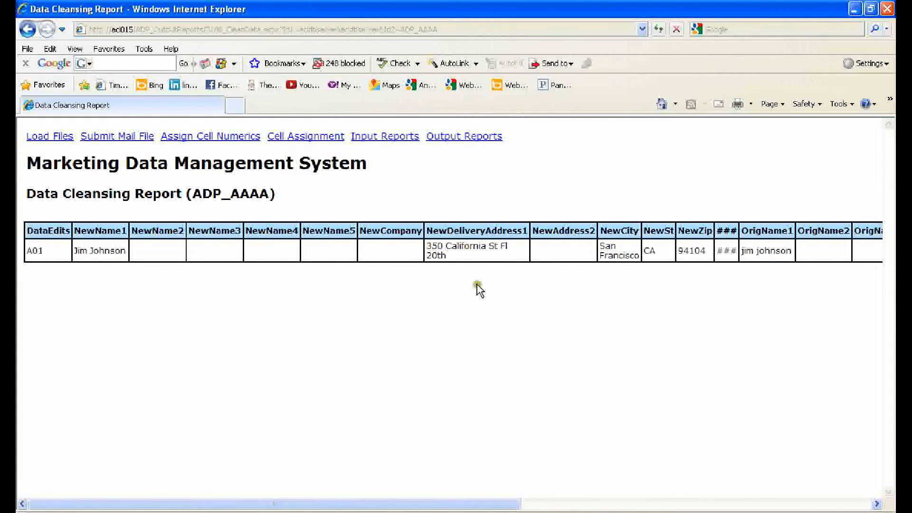
{"action": "key", "text": "alt+Left"}
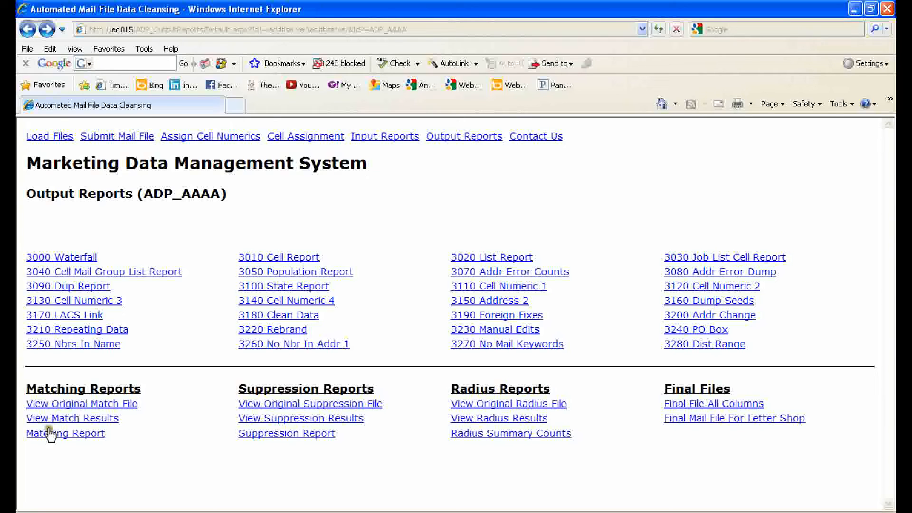
- View the original match file and the match results through the ECI_Match_Id and ECI_Match_Code columns, returning to the report list after each
{"action": "left_click", "coordinate": [69, 405]}
{"action": "key", "text": "BackSpace"}
{"action": "left_click", "coordinate": [71, 419]}
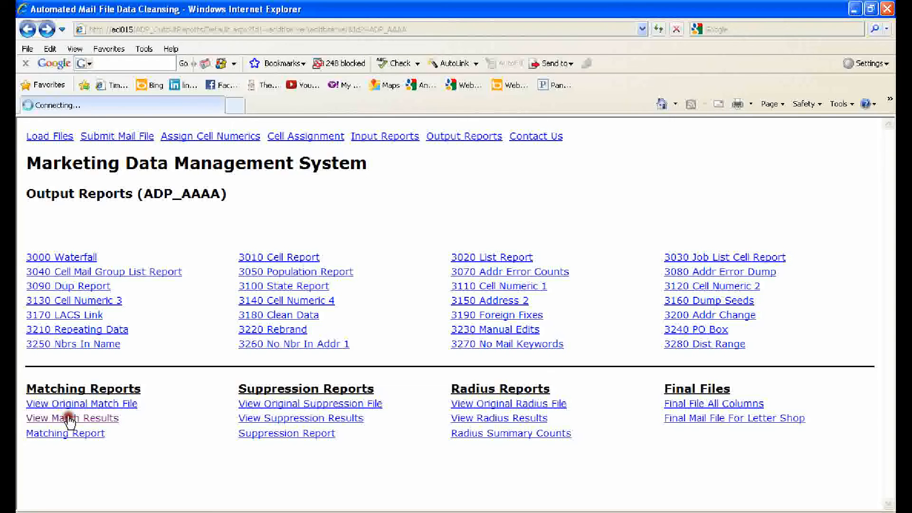
{"action": "left_click_drag", "start_coordinate": [413, 503], "coordinate": [760, 504]}
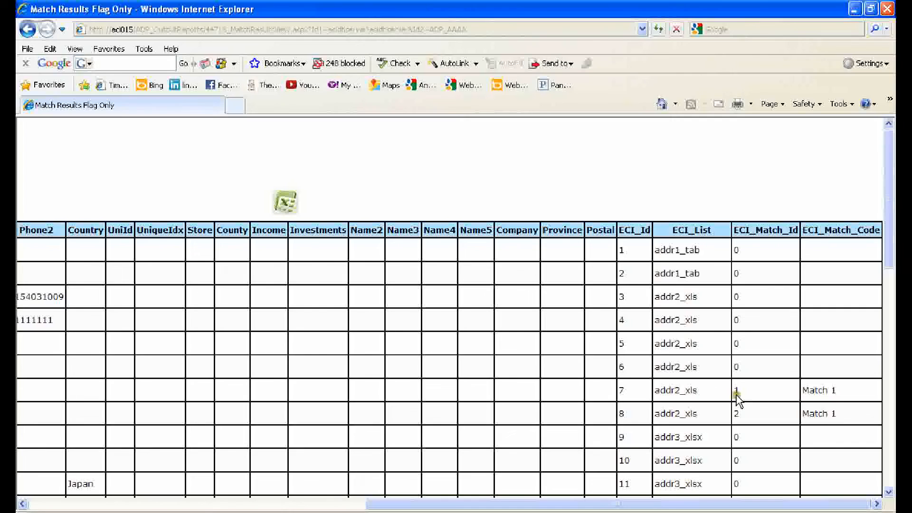
{"action": "left_click_drag", "start_coordinate": [458, 500], "coordinate": [187, 469]}
{"action": "key", "text": "alt+Left"}
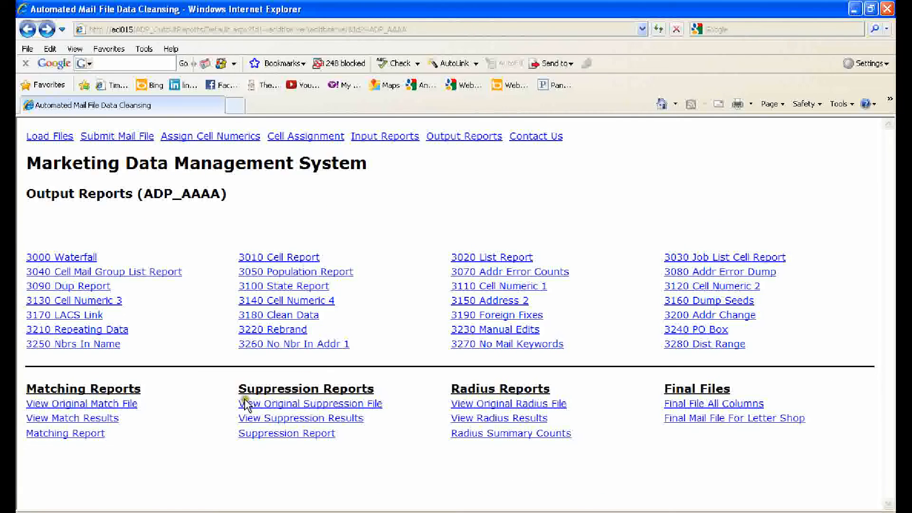
- View the Matching Report and the Suppression Report with its match codes, returning to the report list after each
{"action": "left_click", "coordinate": [85, 434]}
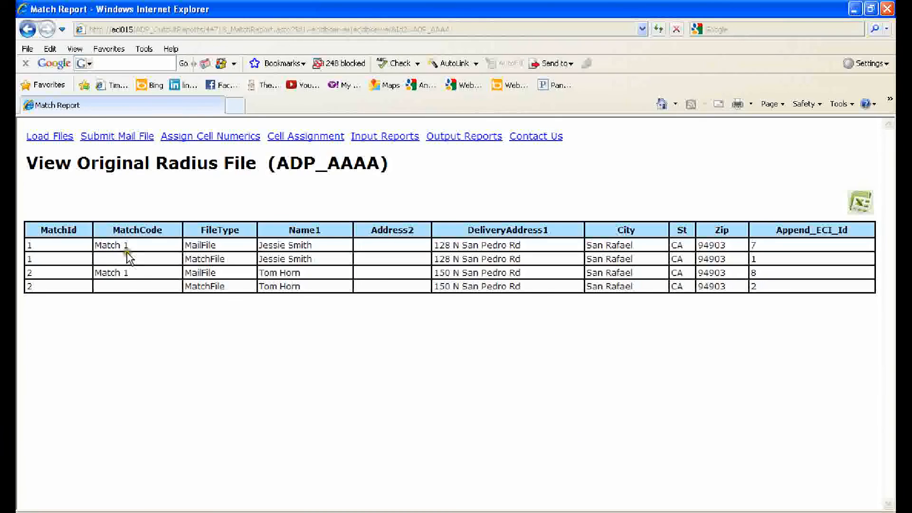
{"action": "key", "text": "alt+Left"}
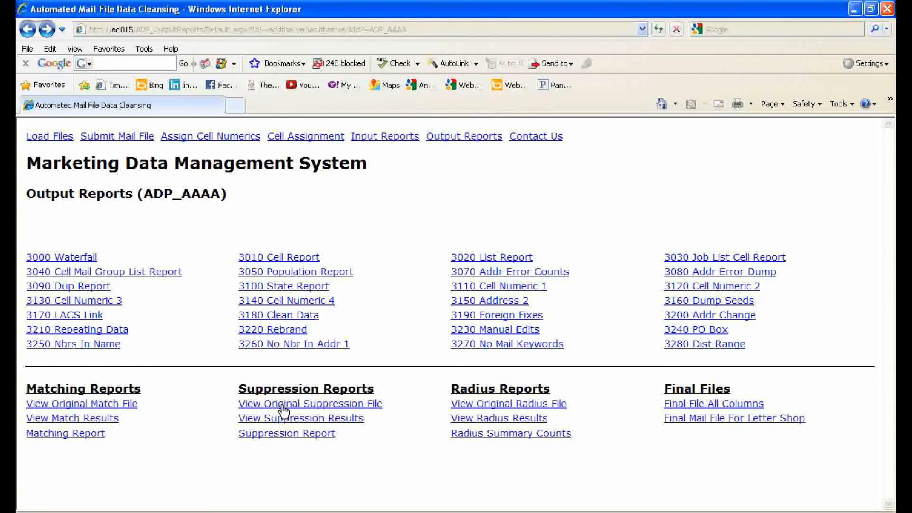
{"action": "left_click", "coordinate": [275, 434]}
{"action": "scroll", "coordinate": [296, 275], "scroll_direction": "down", "scroll_amount": 1}
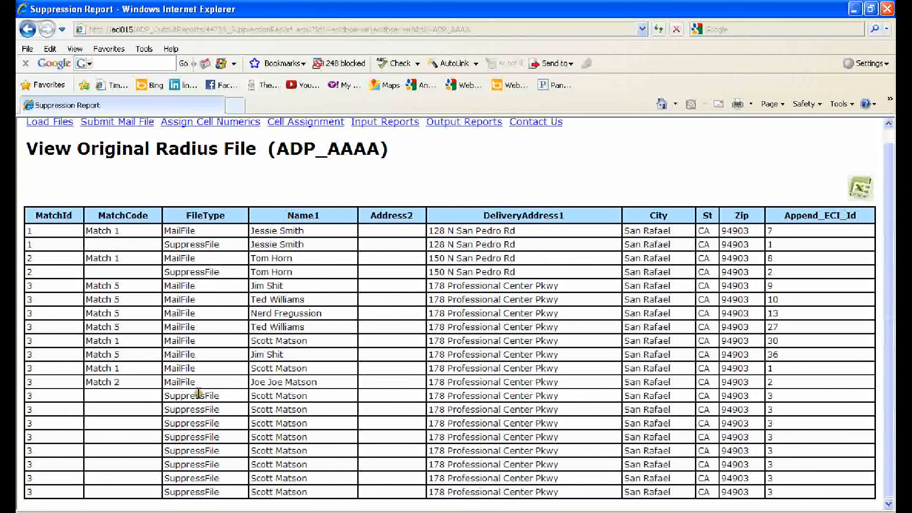
{"action": "key", "text": "BackSpace"}
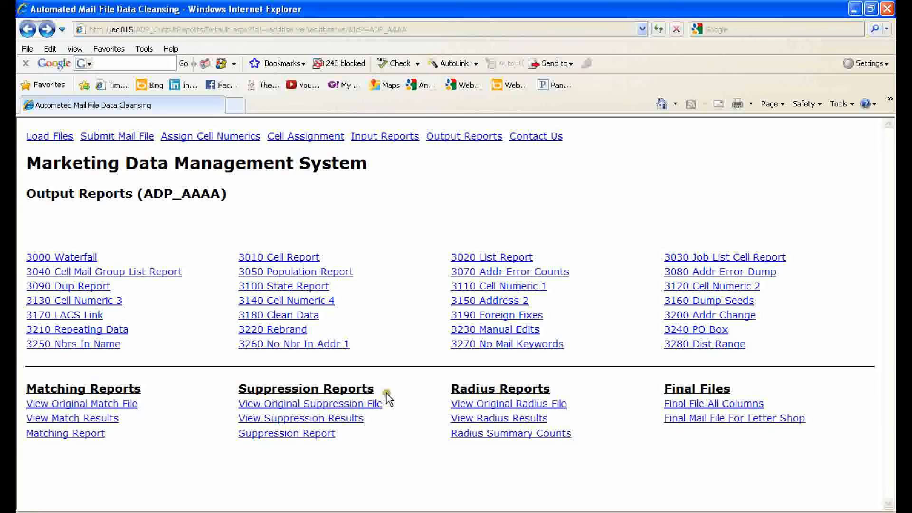
- View the original radius file and the radius results through the distance and nearest-location columns, returning to the report list after each
{"action": "left_click", "coordinate": [509, 405]}
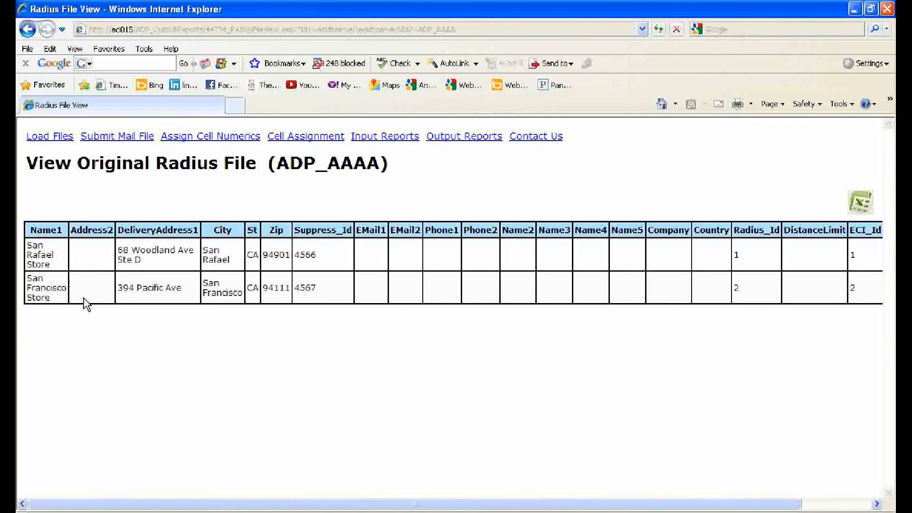
{"action": "key", "text": "BackSpace"}
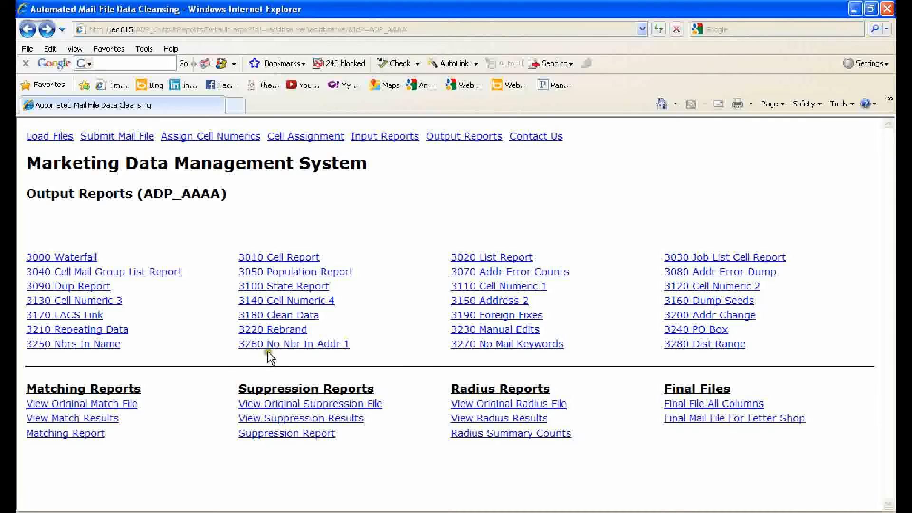
{"action": "left_click", "coordinate": [485, 418]}
{"action": "left_click_drag", "start_coordinate": [428, 503], "coordinate": [810, 502]}
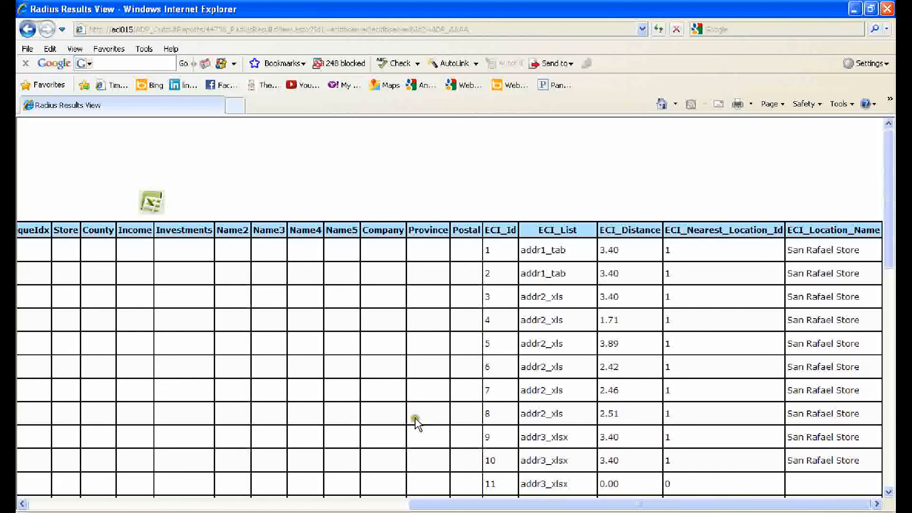
{"action": "key", "text": "alt+Left"}
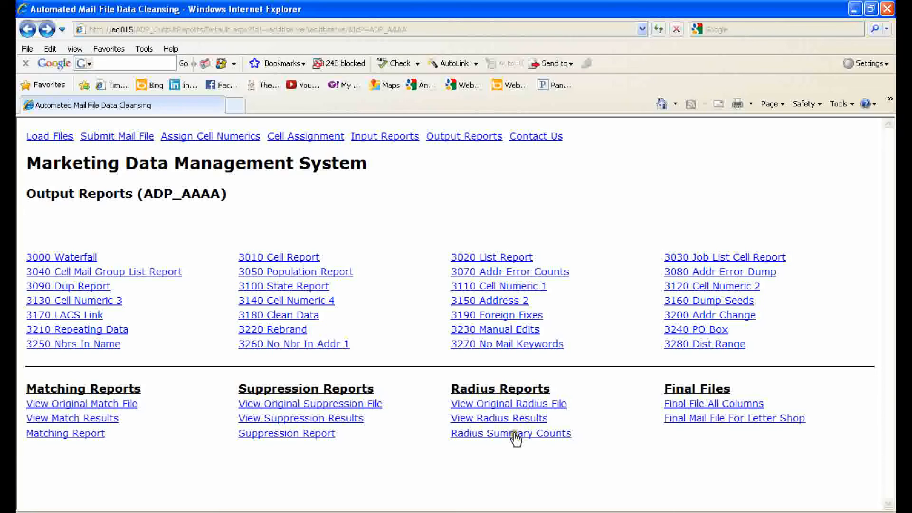
- View the Radius Summary Counts and the Final Mail File For Letter Shop, returning to the report list after each
{"action": "left_click", "coordinate": [517, 436]}
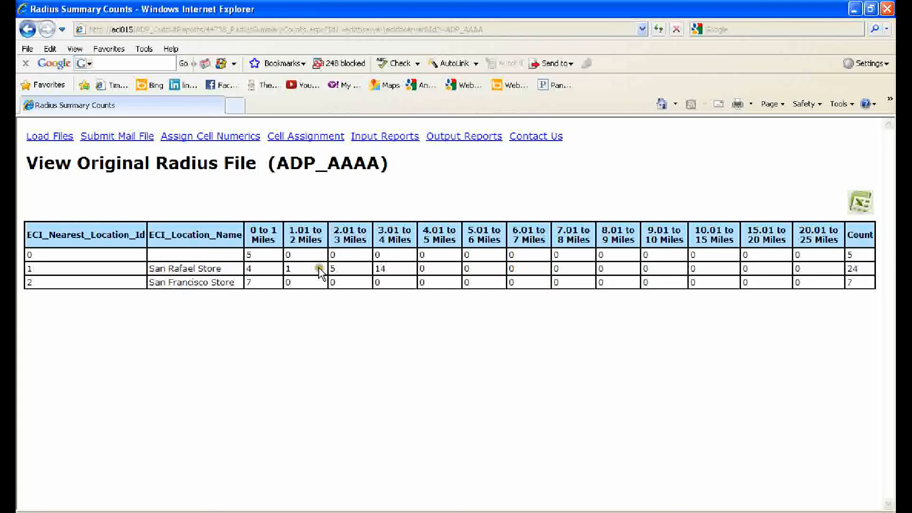
{"action": "key", "text": "alt+Left"}
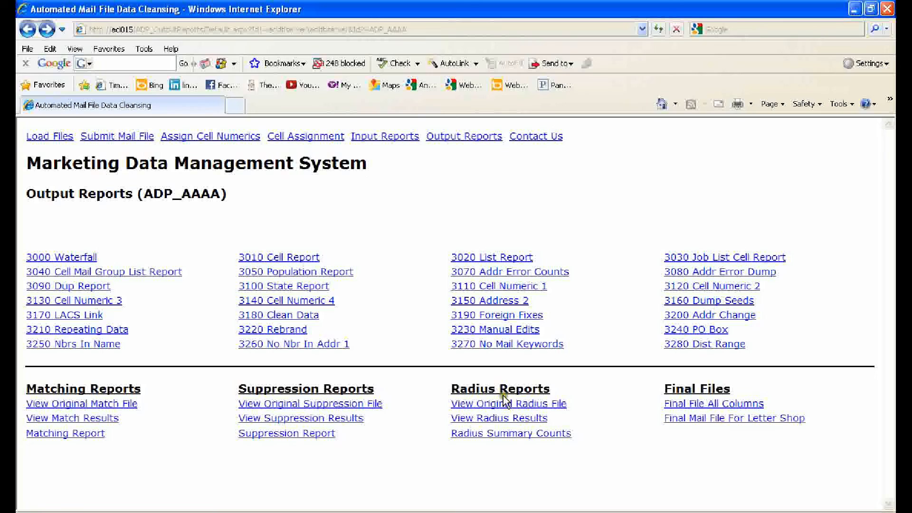
{"action": "left_click", "coordinate": [687, 418]}
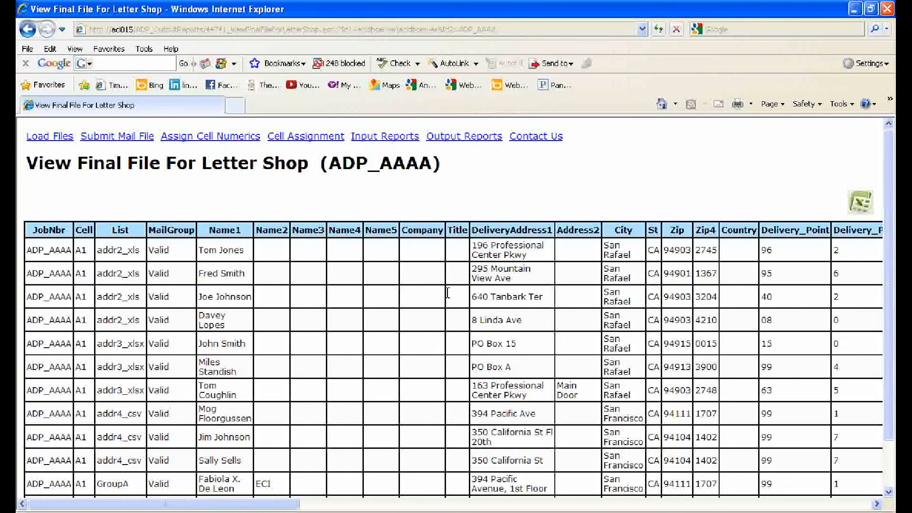
{"action": "key", "text": "alt+Left"}
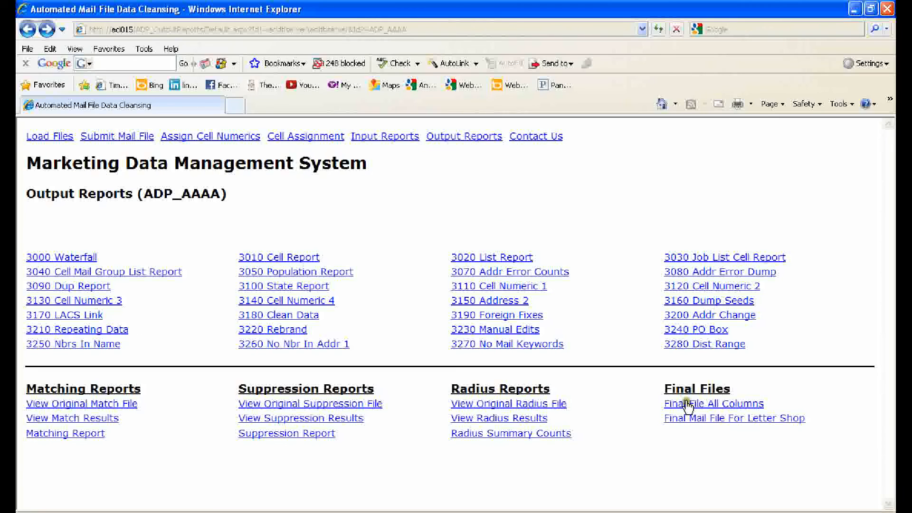
- Open Final File All Columns, examine the appended columns through Append_Dist and Append_BranchId, and return to the report list
{"action": "left_click", "coordinate": [688, 405]}
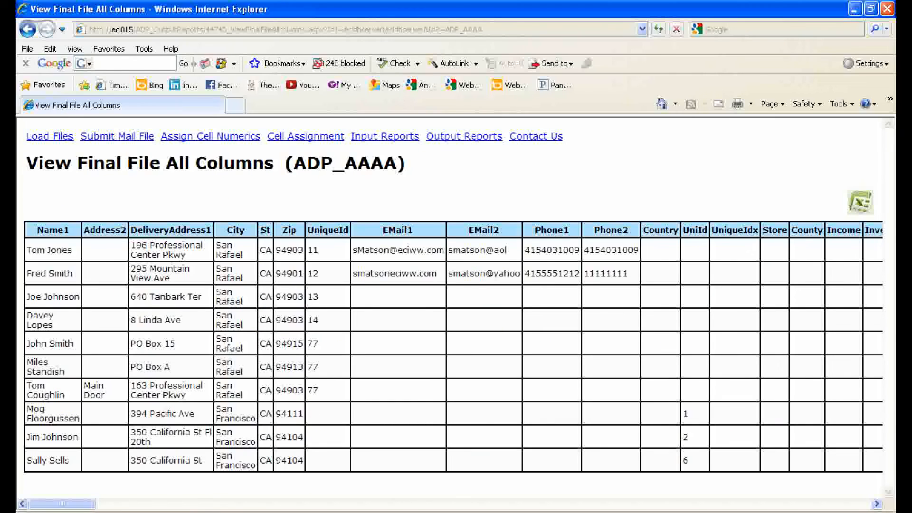
{"action": "left_click", "coordinate": [189, 504]}
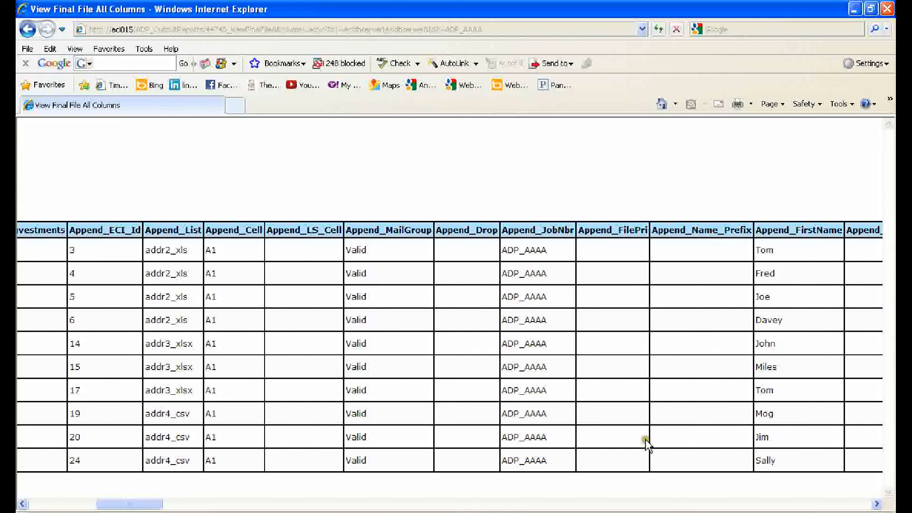
{"action": "left_click", "coordinate": [452, 505]}
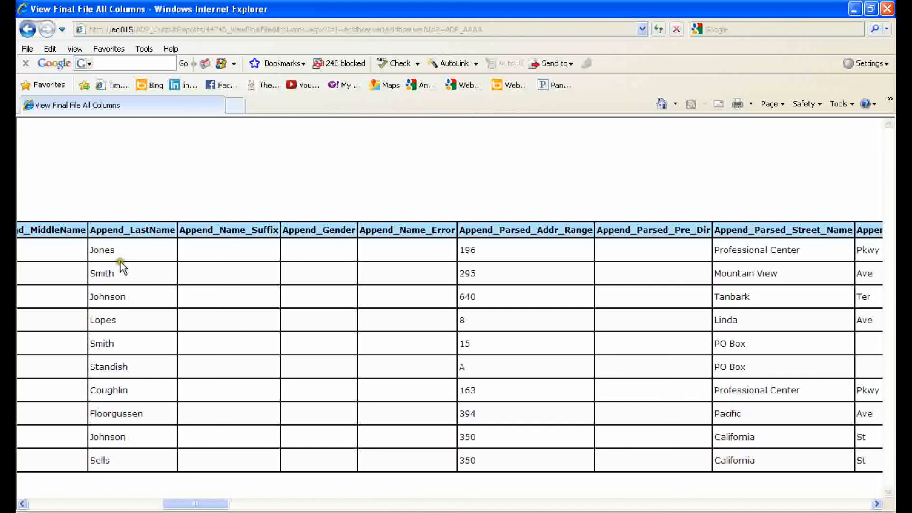
{"action": "left_click", "coordinate": [493, 502]}
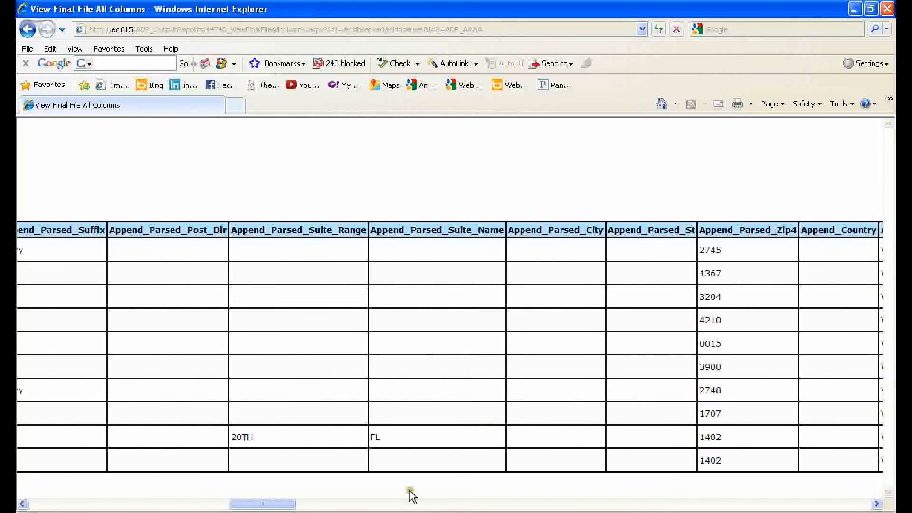
{"action": "left_click", "coordinate": [446, 504]}
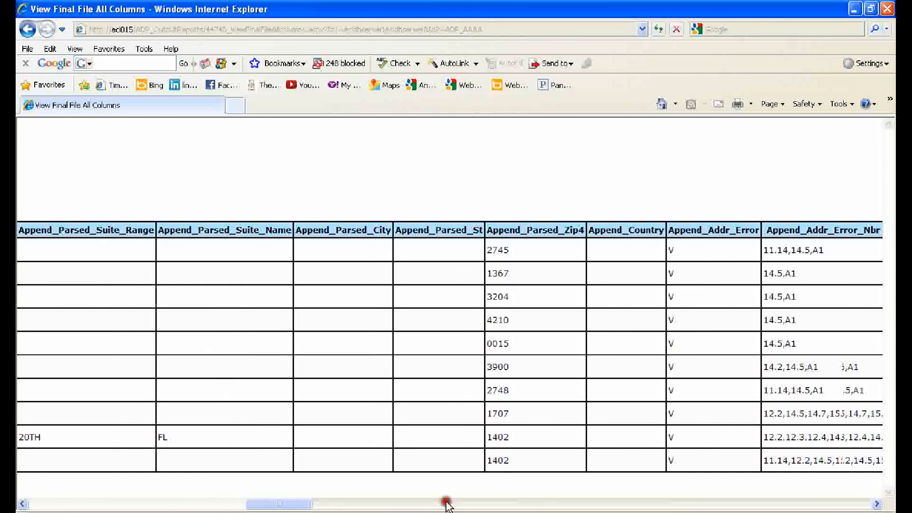
{"action": "left_click", "coordinate": [447, 504]}
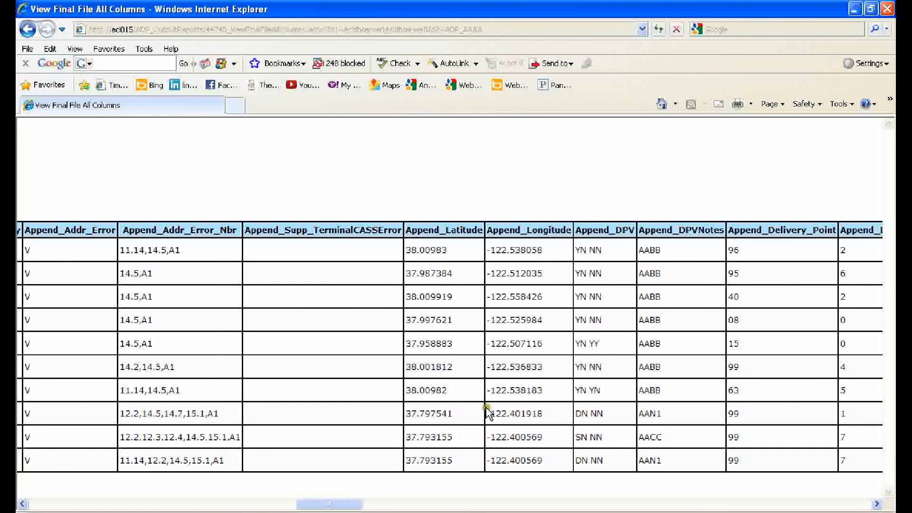
{"action": "left_click_drag", "start_coordinate": [337, 503], "coordinate": [439, 509]}
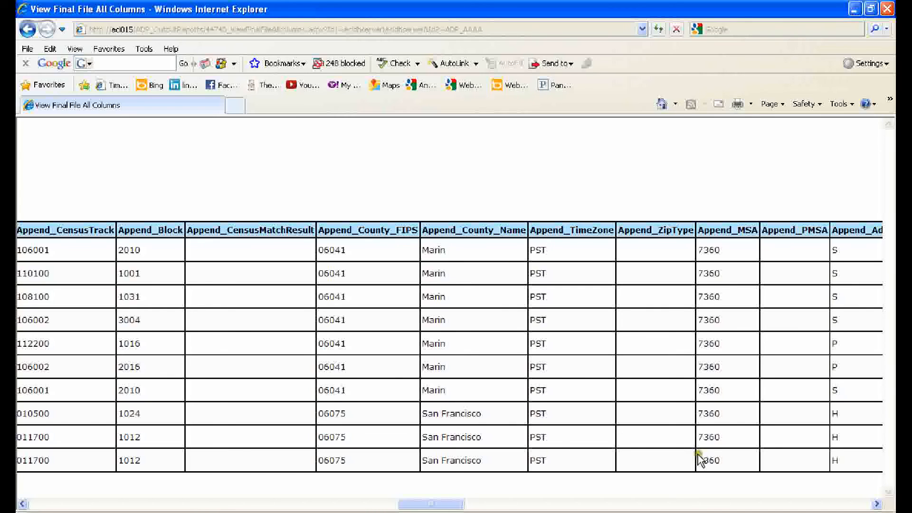
{"action": "left_click_drag", "start_coordinate": [430, 505], "coordinate": [469, 505]}
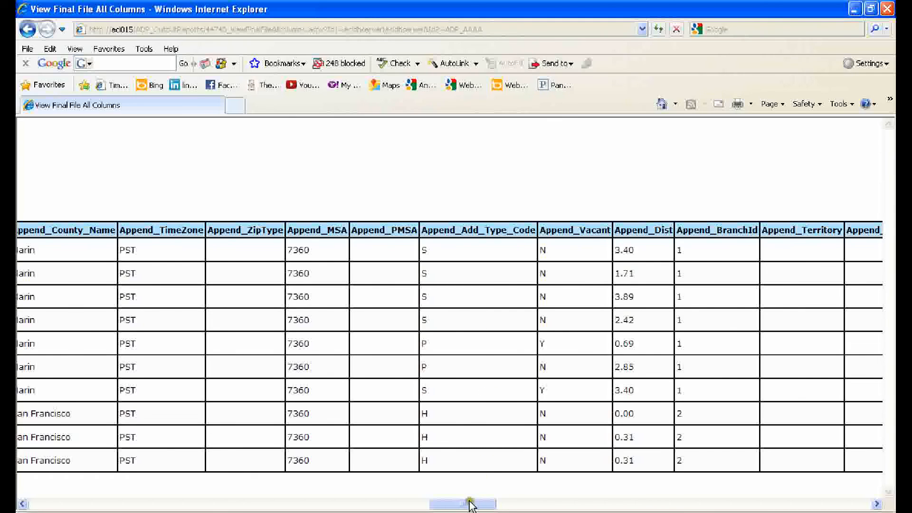
{"action": "left_click_drag", "start_coordinate": [471, 505], "coordinate": [25, 443]}
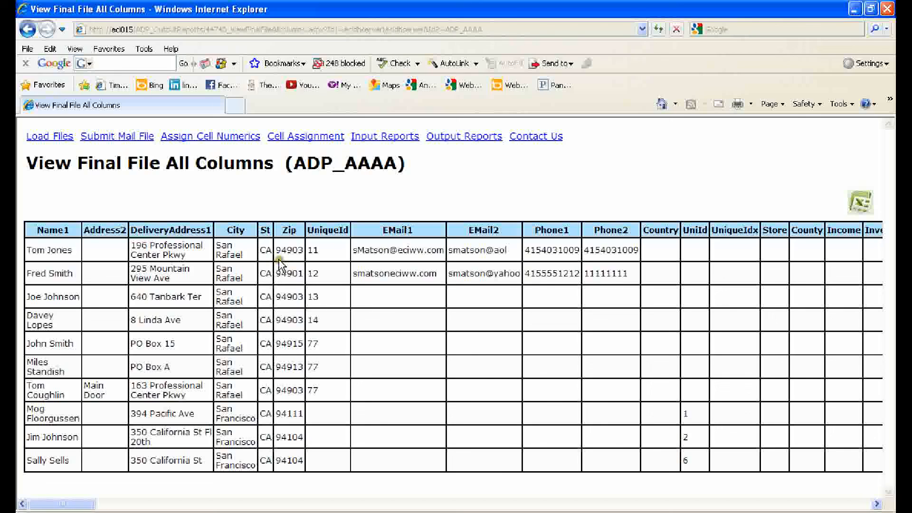
{"action": "key", "text": "BackSpace"}
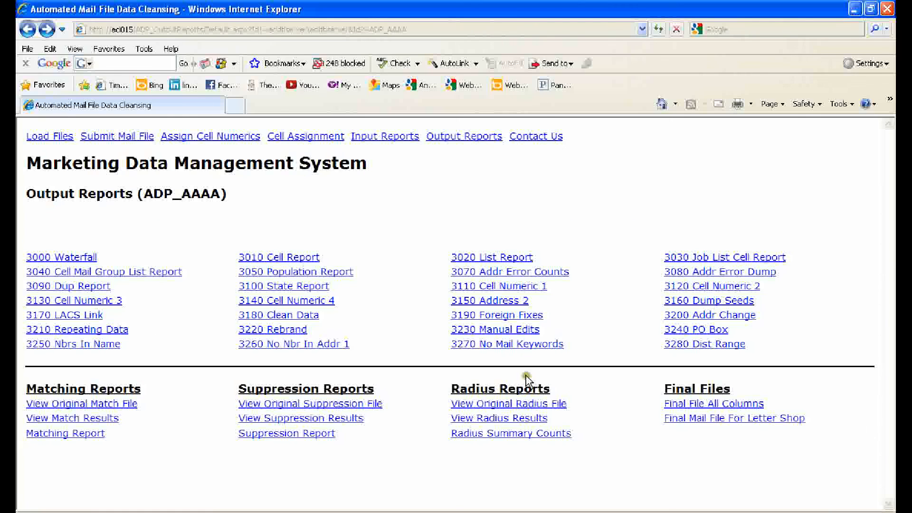
- Reopen the Final Mail File For Letter Shop and examine the GroupA rows at the end of the table
{"action": "left_click", "coordinate": [735, 418]}
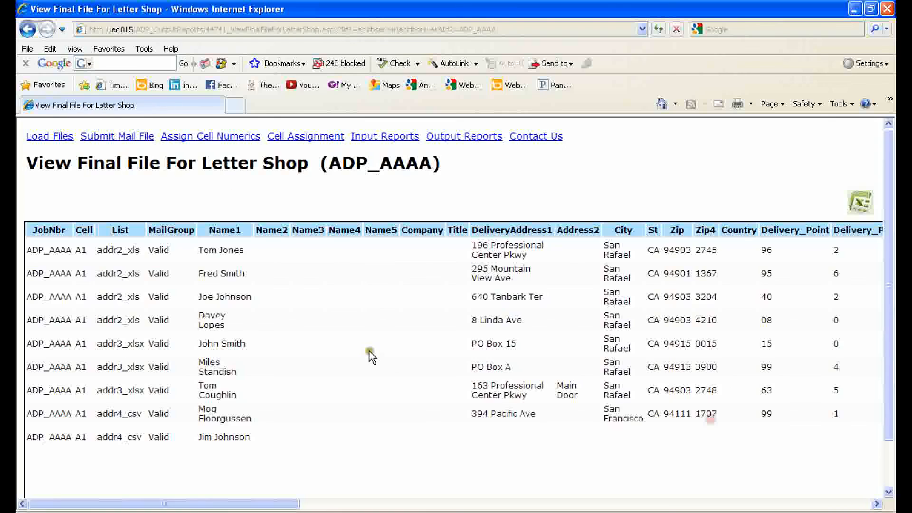
{"action": "scroll", "coordinate": [369, 351], "scroll_direction": "down", "scroll_amount": 2}
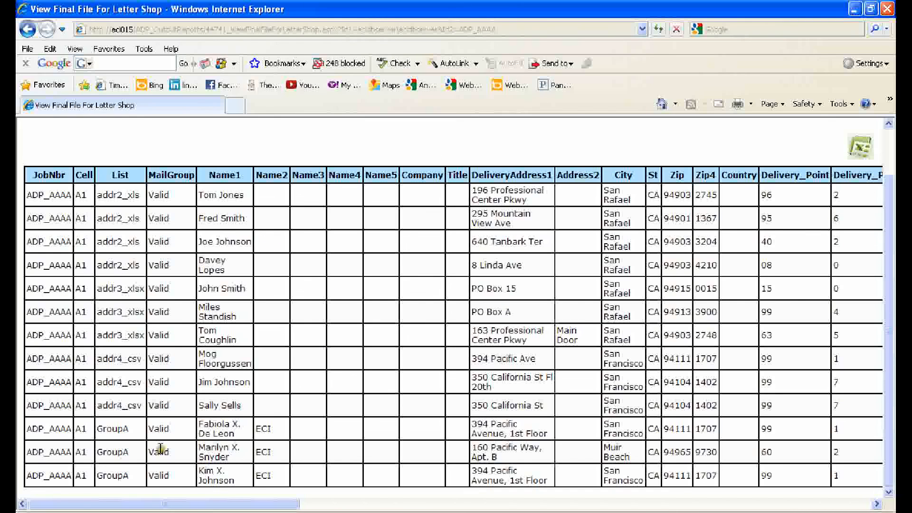
{"action": "double_click", "coordinate": [101, 429]}
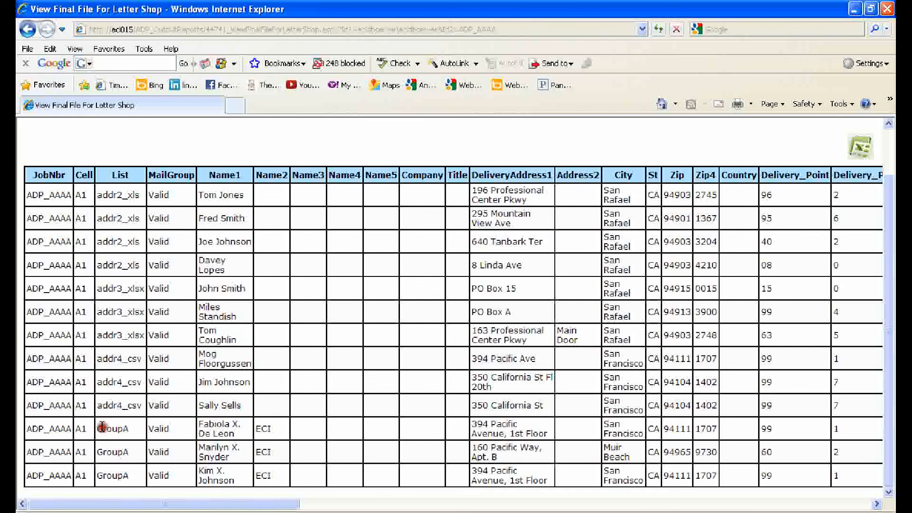
- Return from the letter shop mail file to the report list and open the Contact Us page to view its contents
{"action": "left_click", "coordinate": [138, 433]}
{"action": "key", "text": "BackSpace"}
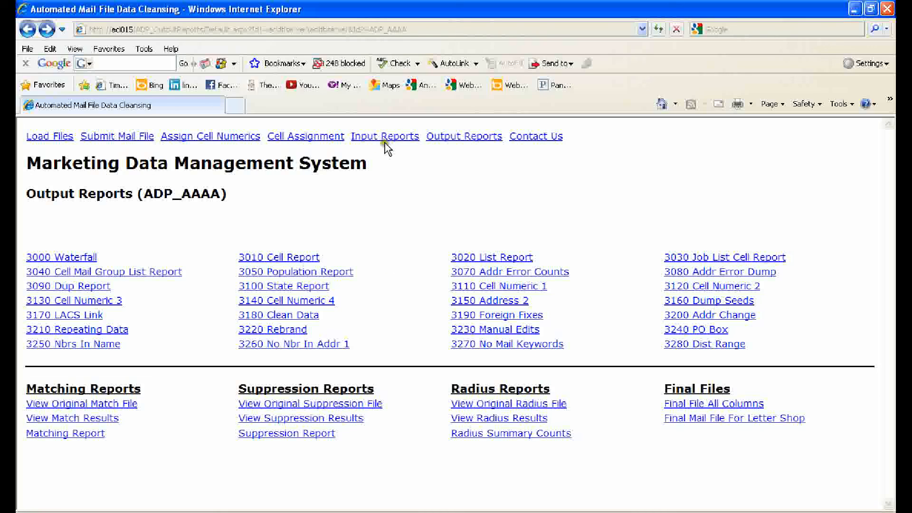
{"action": "left_click", "coordinate": [540, 139]}
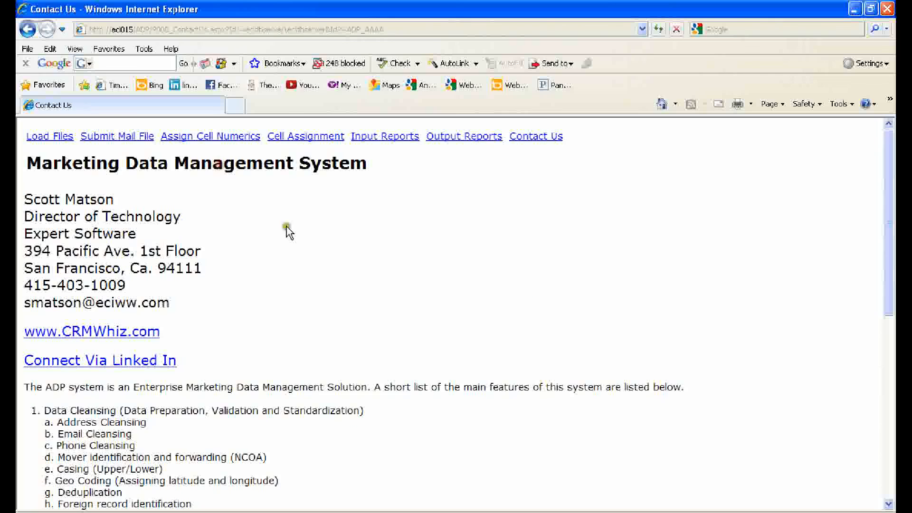
{"action": "scroll", "coordinate": [321, 258], "scroll_direction": "down", "scroll_amount": 3}
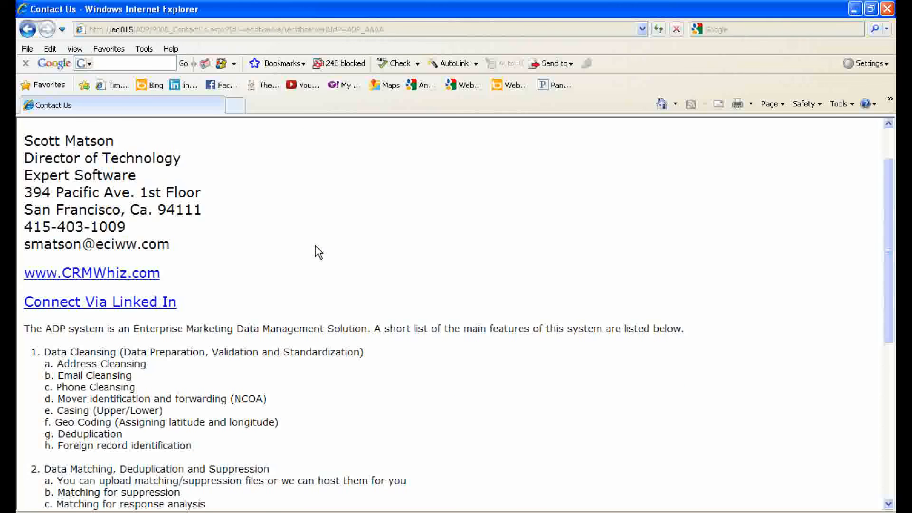
{"action": "scroll", "coordinate": [318, 252], "scroll_direction": "up", "scroll_amount": 3}
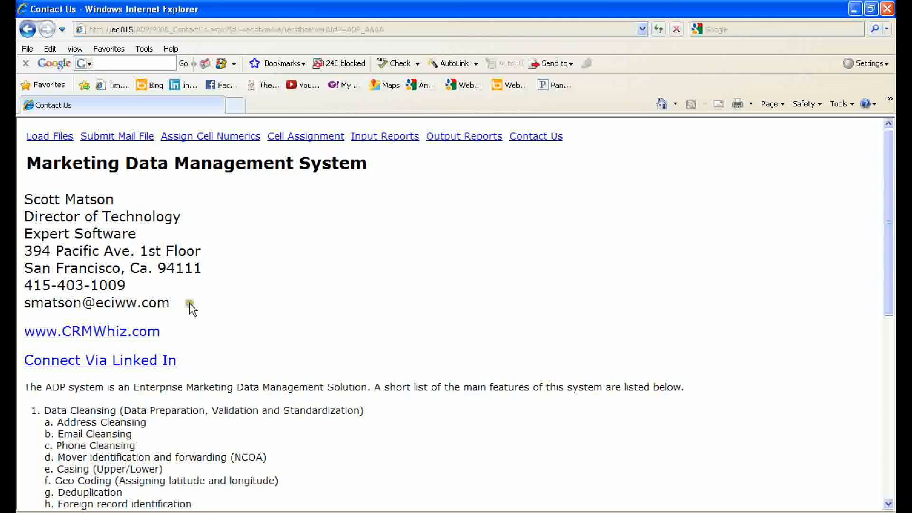
- Highlight the contact details on the Contact Us page, clear the selection, and examine the system's feature list from Data Cleansing through Reporting
{"action": "left_click_drag", "start_coordinate": [190, 308], "coordinate": [26, 175]}
{"action": "left_click", "coordinate": [29, 196]}
{"action": "left_click_drag", "start_coordinate": [184, 296], "coordinate": [51, 205]}
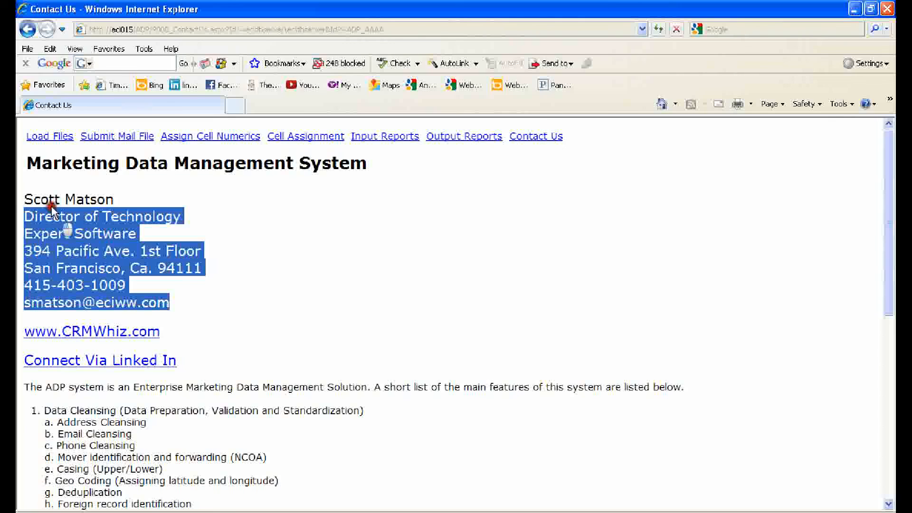
{"action": "left_click", "coordinate": [52, 206]}
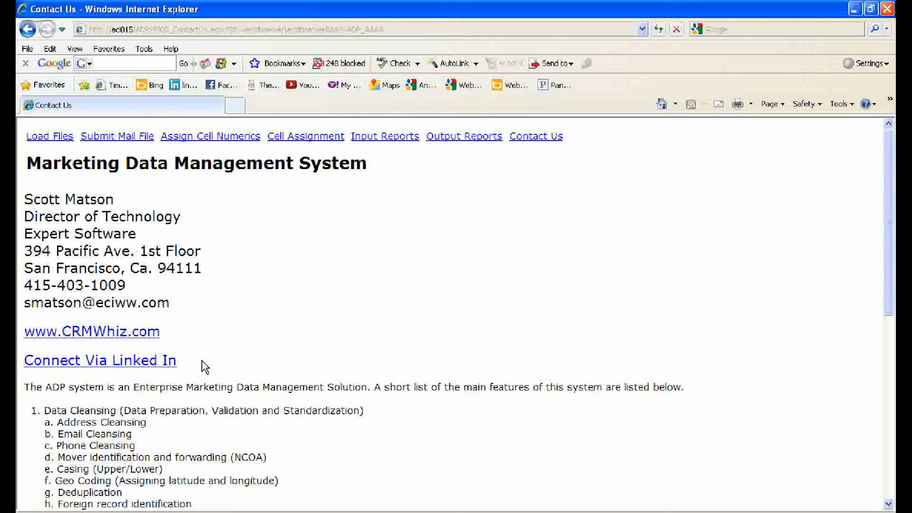
{"action": "scroll", "coordinate": [205, 367], "scroll_direction": "down", "scroll_amount": 5}
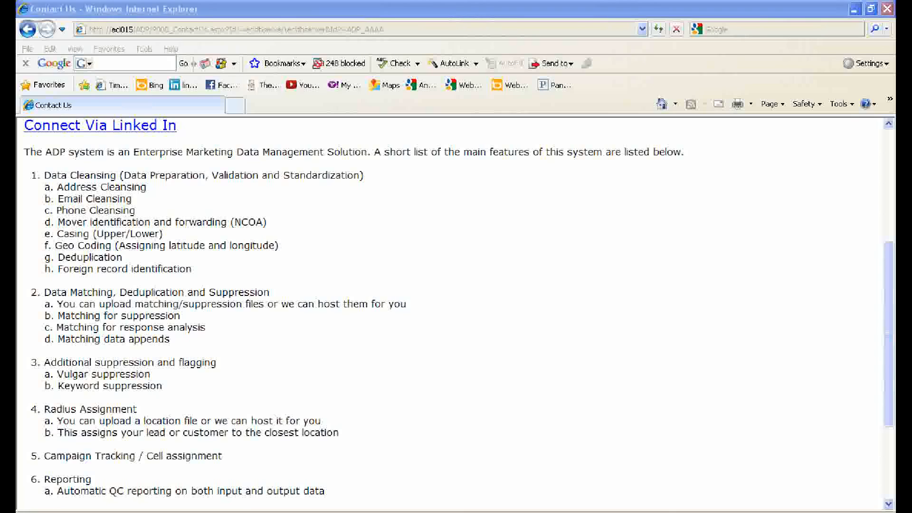